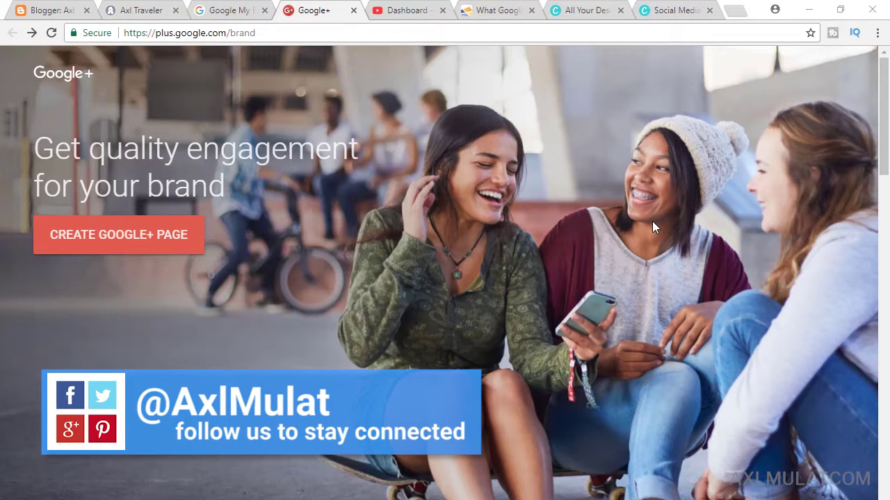
View the Google My Business page about free listings, then return to the Google+ brand tab
{"action": "left_click", "coordinate": [217, 11]}
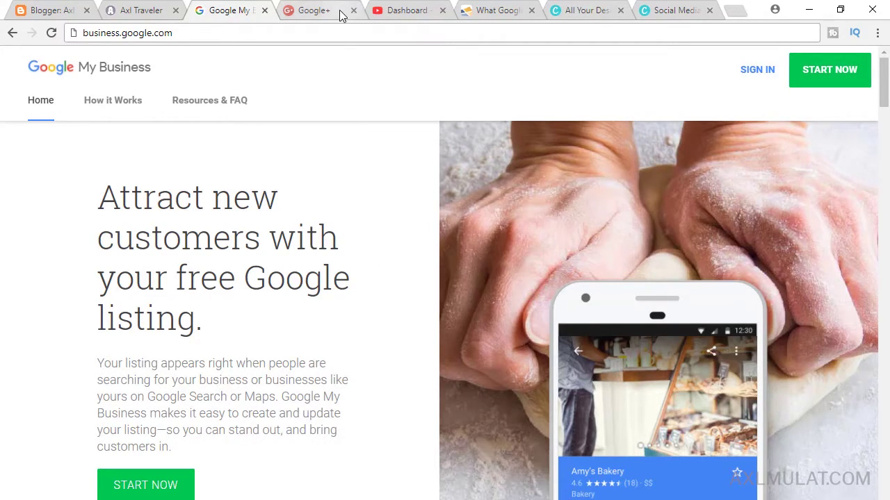
{"action": "left_click", "coordinate": [314, 10]}
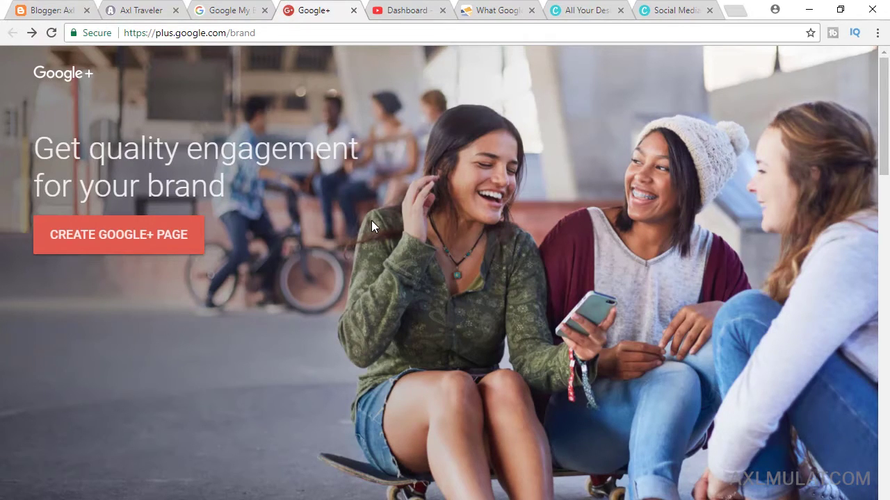
Switch to the Axl Traveler blog tab
{"action": "left_click", "coordinate": [156, 11]}
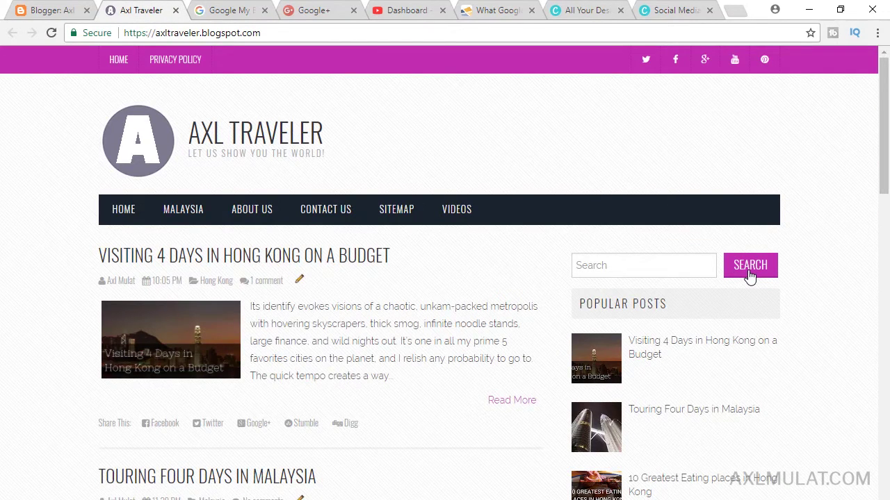
{"action": "left_click", "coordinate": [331, 12]}
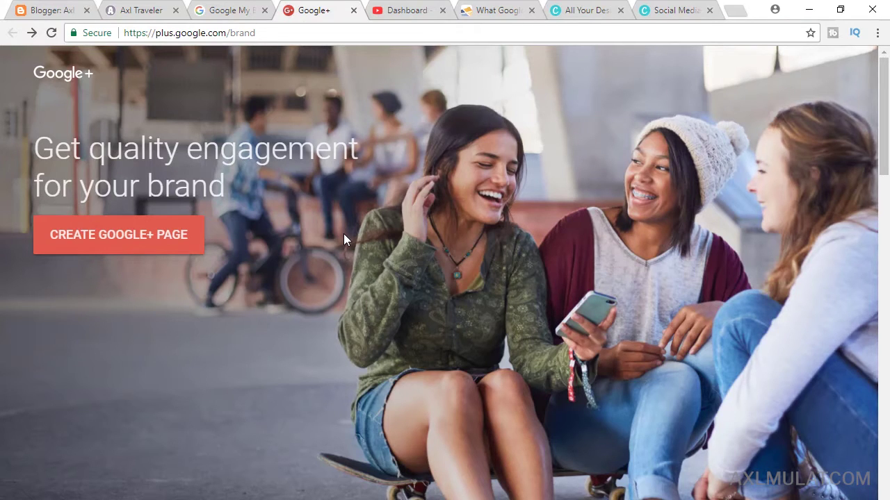
{"action": "left_click", "coordinate": [406, 9]}
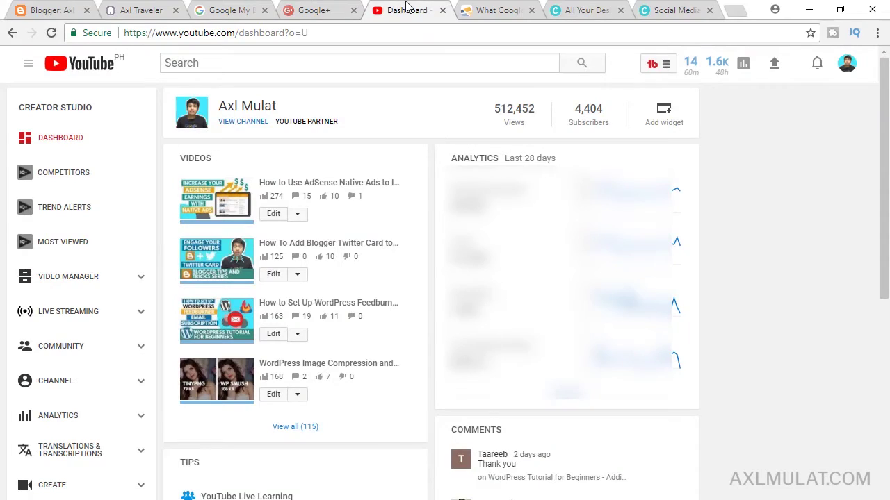
From YouTube account settings, list all channels and start creating a new channel
{"action": "left_click", "coordinate": [848, 64]}
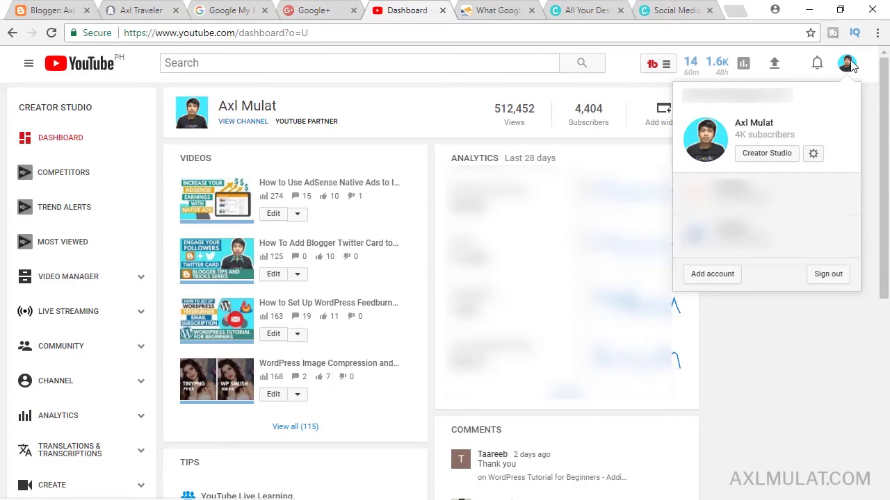
{"action": "left_click", "coordinate": [813, 156]}
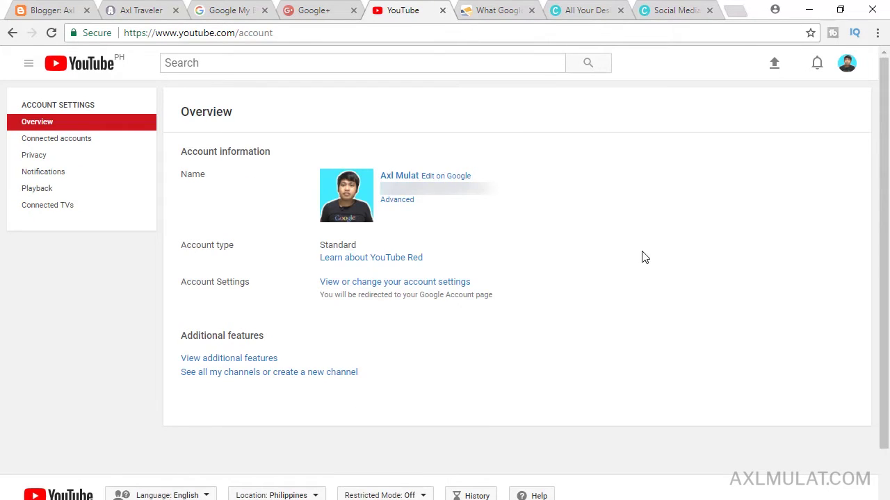
{"action": "left_click", "coordinate": [231, 376]}
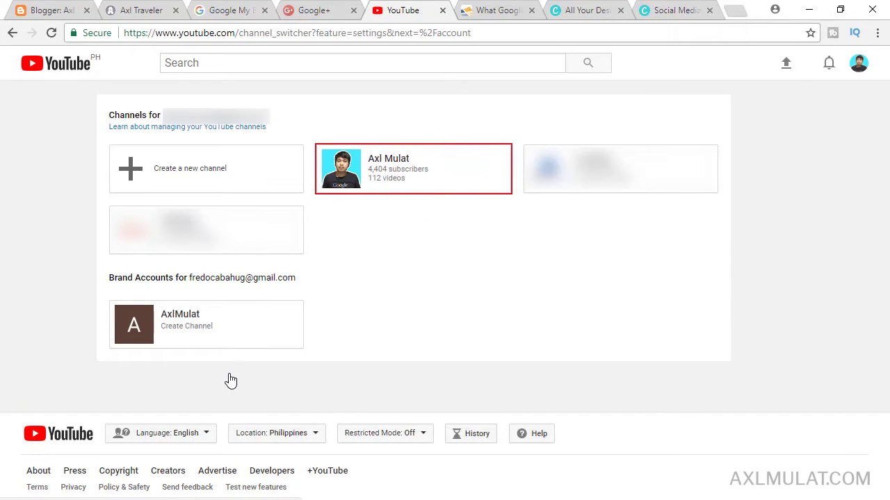
{"action": "left_click", "coordinate": [192, 176]}
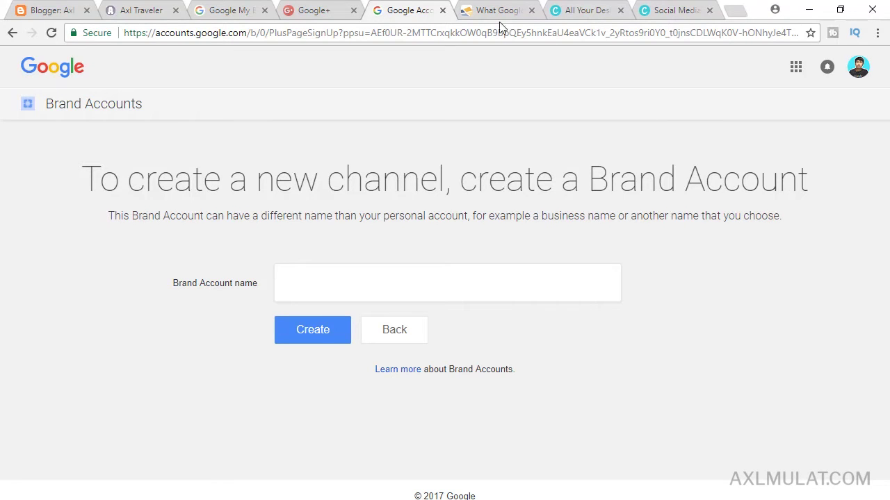
Start a Google+ page for the brand and compare it with the new-channel Brand Account page
{"action": "left_click", "coordinate": [315, 7]}
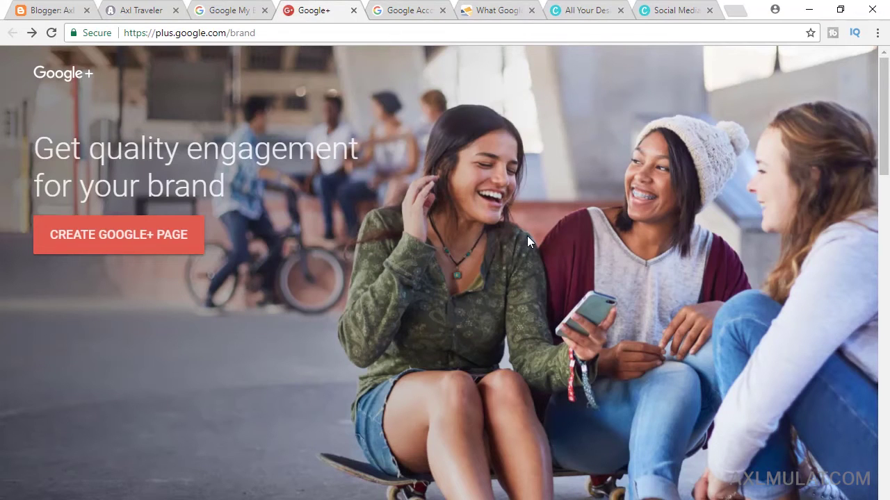
{"action": "left_click", "coordinate": [128, 241]}
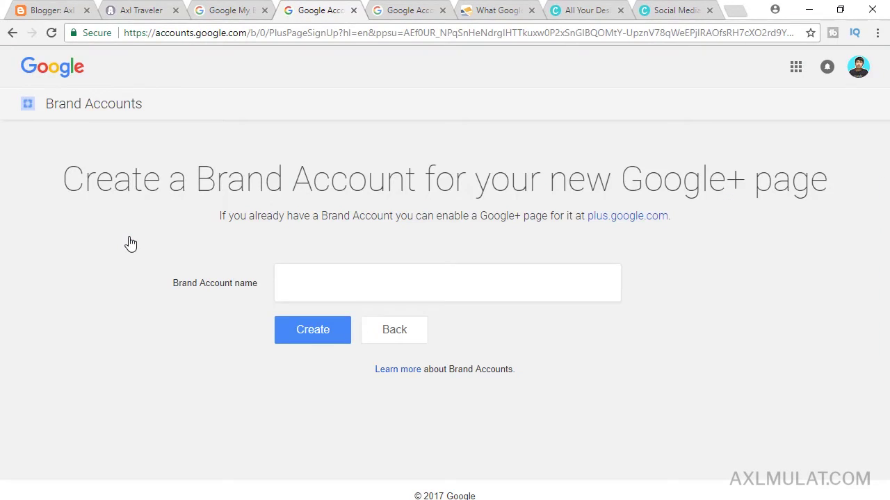
{"action": "left_click", "coordinate": [408, 9]}
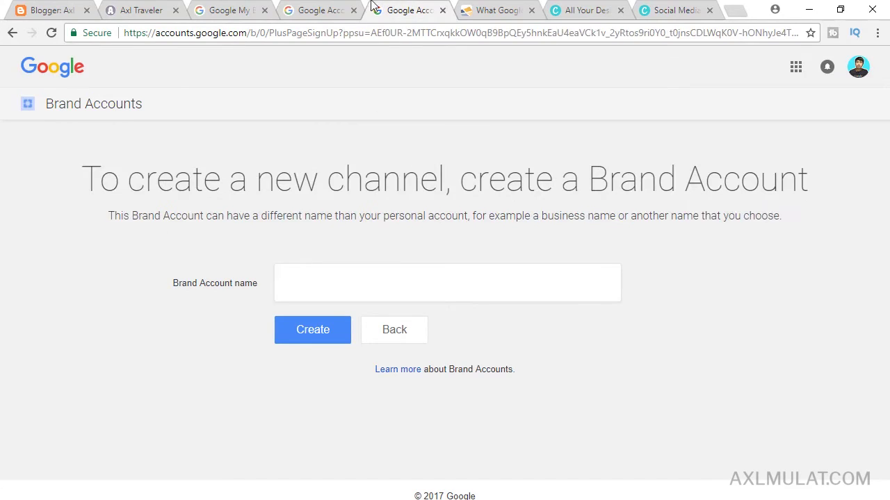
{"action": "left_click", "coordinate": [307, 9]}
{"action": "left_click", "coordinate": [389, 10]}
{"action": "left_click", "coordinate": [333, 10]}
{"action": "left_click", "coordinate": [382, 8]}
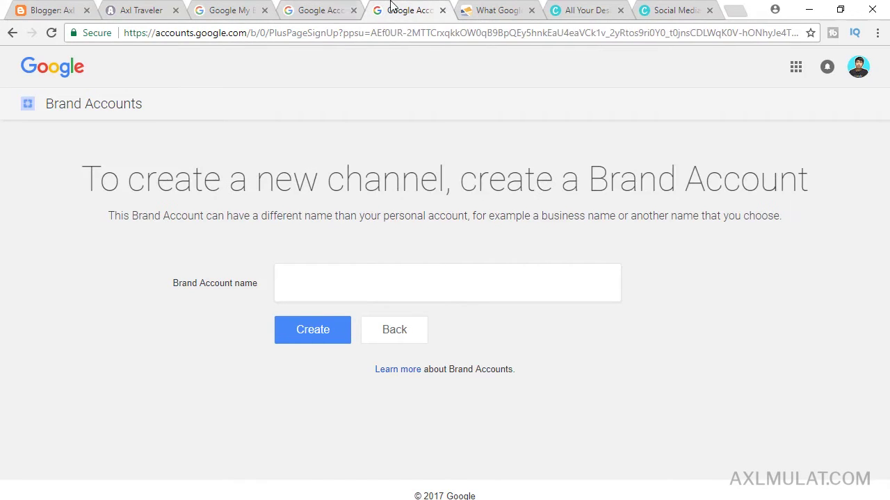
{"action": "left_click", "coordinate": [334, 9]}
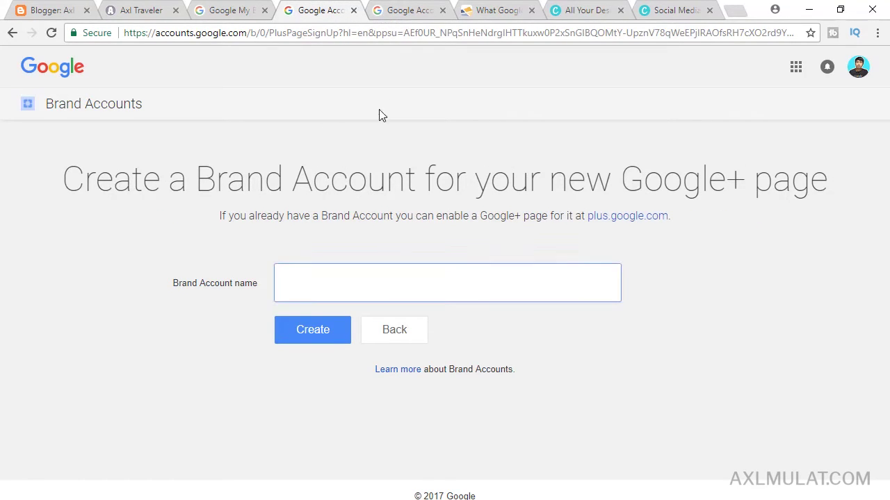
{"action": "left_click", "coordinate": [409, 16]}
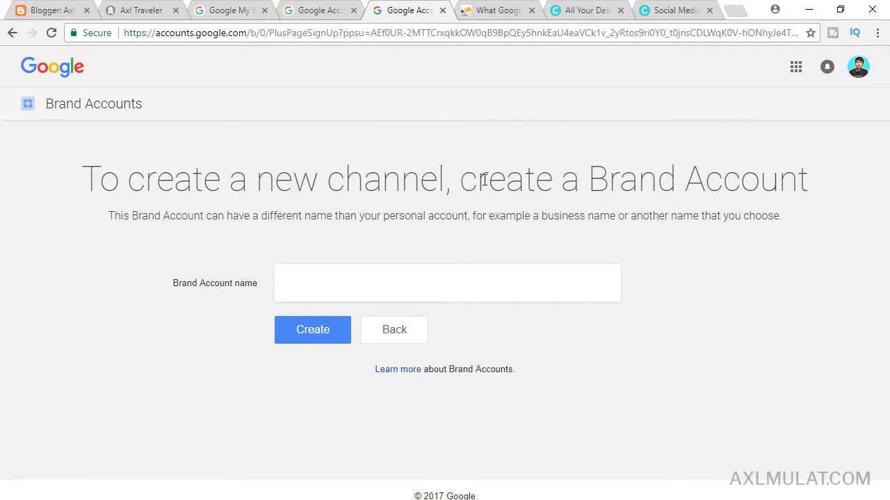
{"action": "left_click", "coordinate": [332, 9]}
{"action": "left_click", "coordinate": [416, 9]}
{"action": "left_click", "coordinate": [332, 9]}
{"action": "left_click", "coordinate": [397, 8]}
{"action": "left_click", "coordinate": [352, 280]}
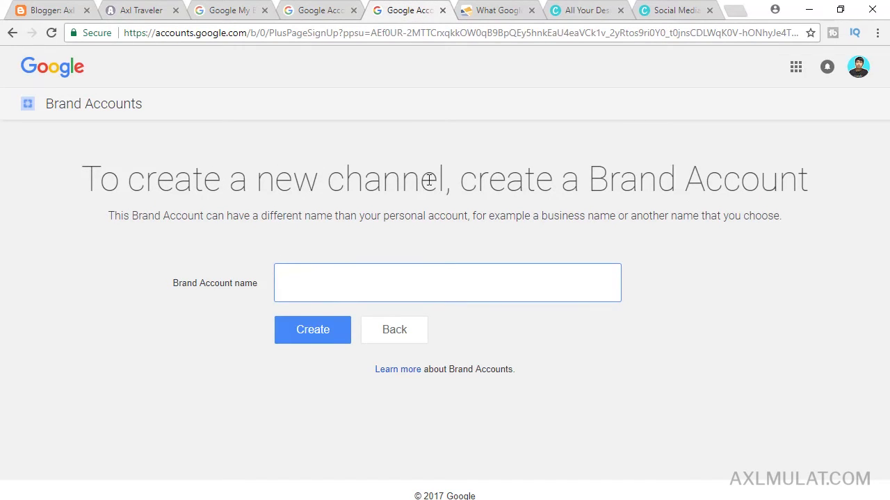
Name the Brand Account 'Axl Traveler', correcting the typo, and create it
{"action": "left_click", "coordinate": [338, 283]}
{"action": "left_click", "coordinate": [262, 192]}
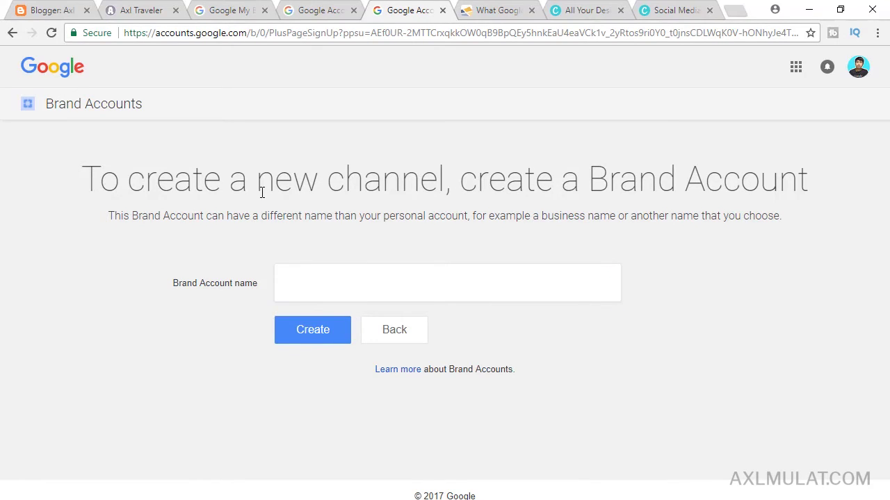
{"action": "left_click", "coordinate": [300, 273]}
{"action": "type", "text": "Axl Travler"}
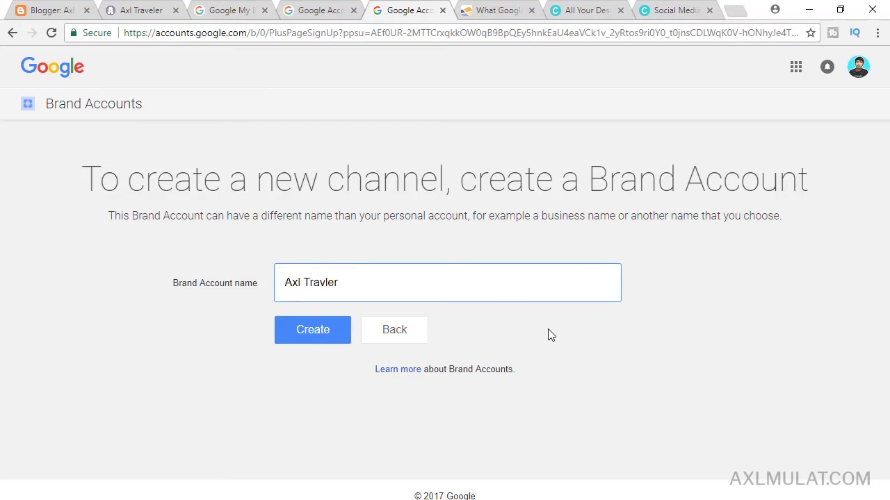
{"action": "left_click", "coordinate": [330, 282]}
{"action": "type", "text": "e"}
{"action": "left_click", "coordinate": [540, 382]}
{"action": "left_click", "coordinate": [324, 332]}
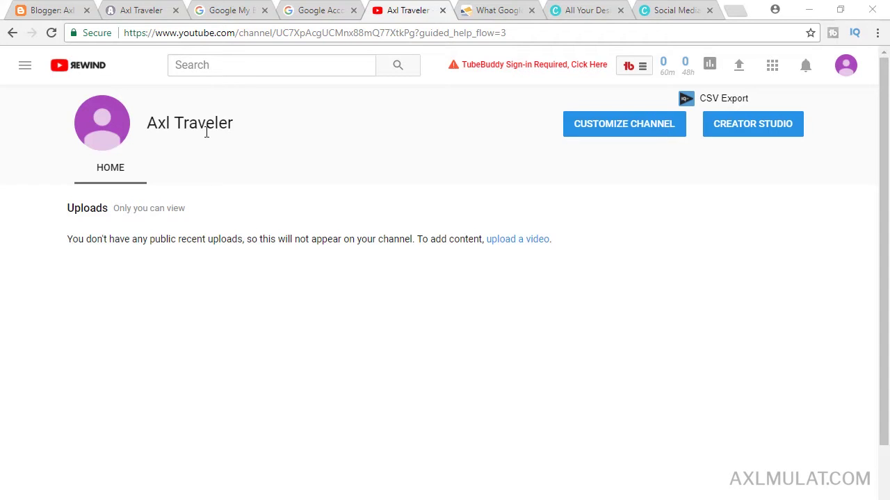
Check the channel, blog and Brand Account tabs, then paste the Google+ address into a new tab
{"action": "left_click", "coordinate": [156, 15]}
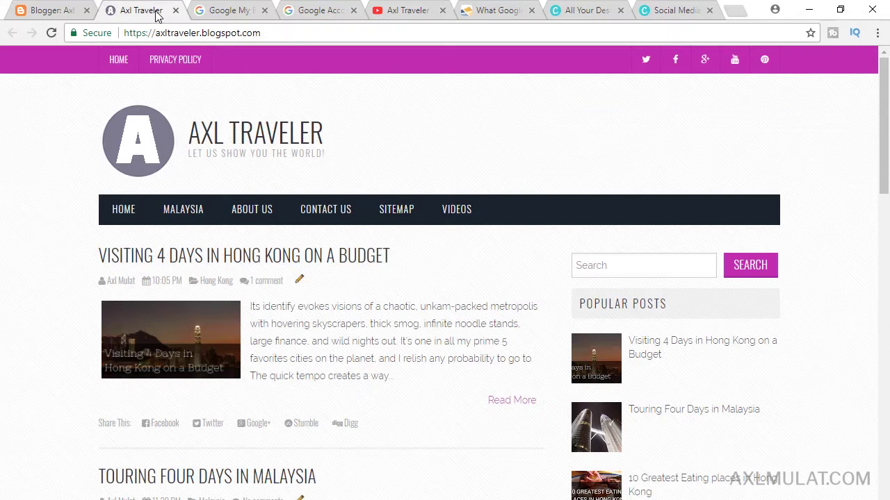
{"action": "left_click", "coordinate": [397, 14]}
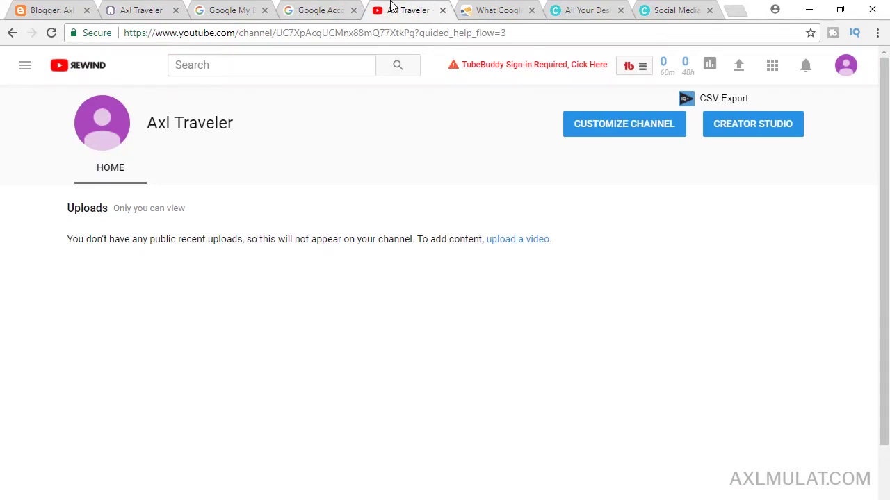
{"action": "left_click", "coordinate": [315, 7]}
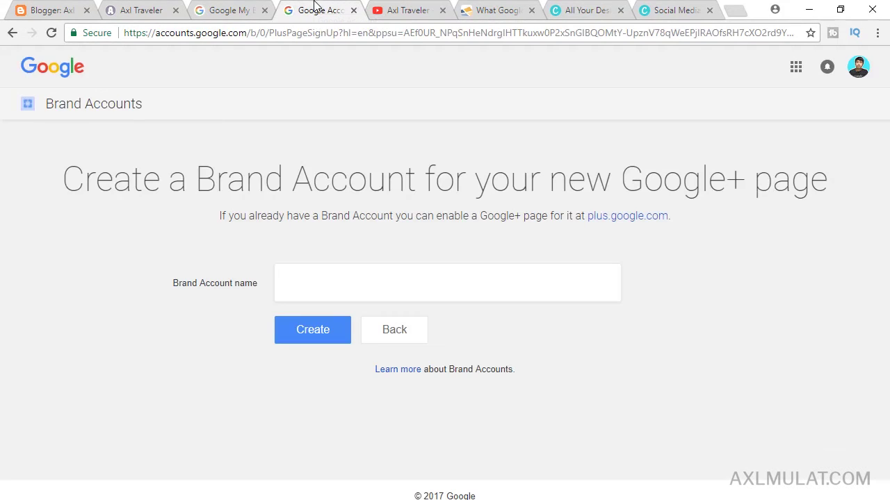
{"action": "left_click", "coordinate": [450, 284]}
{"action": "left_click", "coordinate": [230, 249]}
{"action": "left_click", "coordinate": [391, 5]}
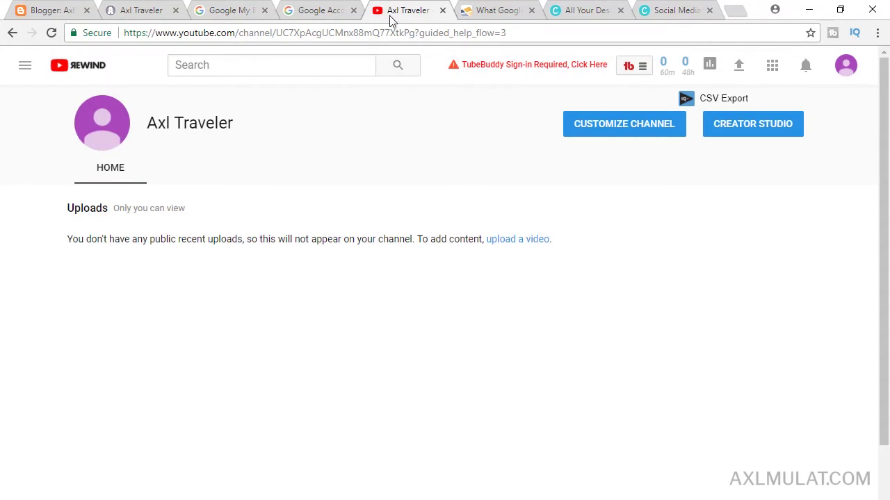
{"action": "left_click", "coordinate": [733, 11]}
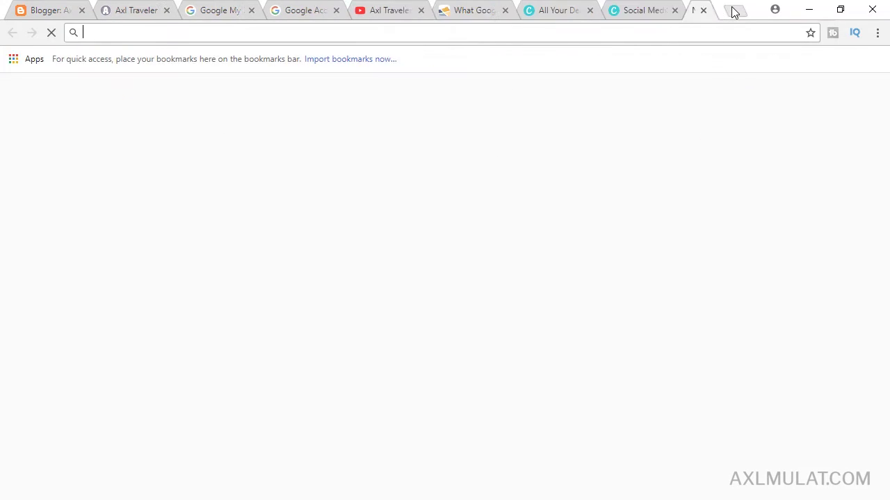
{"action": "type", "text": "https://plus.google.com/"}
Load Google+, switch to the Axl Traveler brand account and enable Google+ for it
{"action": "key", "text": "Return"}
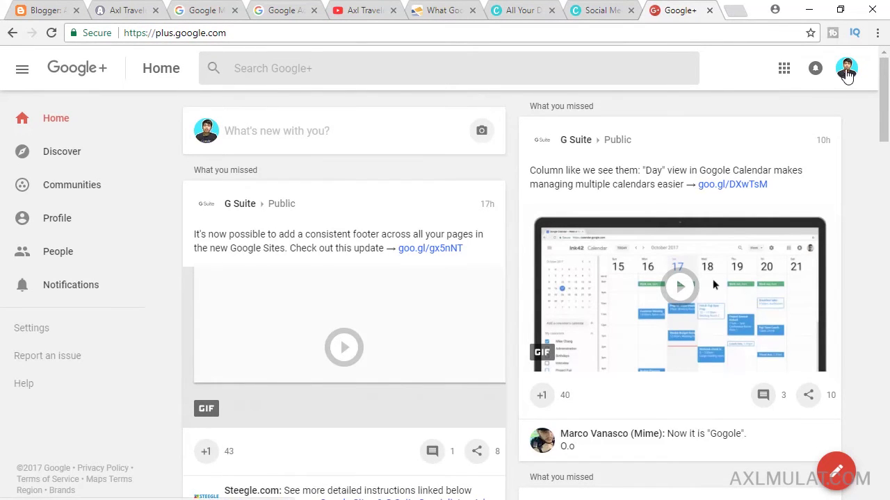
{"action": "left_click", "coordinate": [846, 69]}
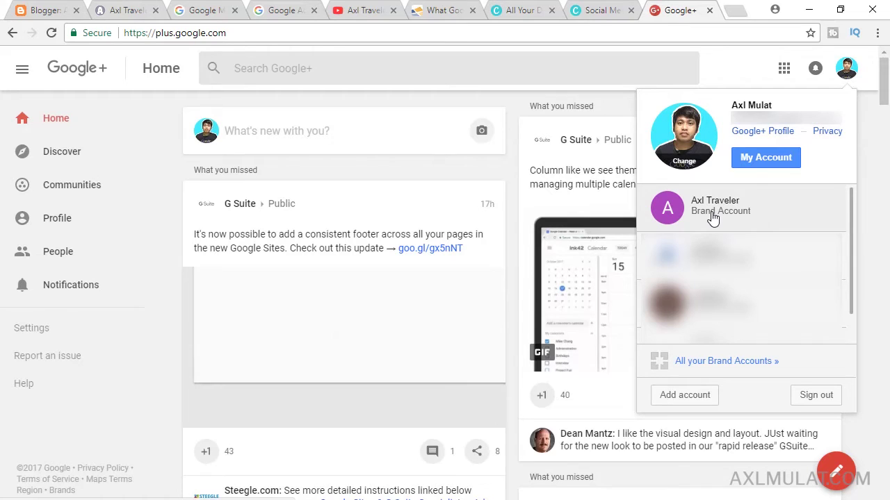
{"action": "left_click", "coordinate": [712, 212]}
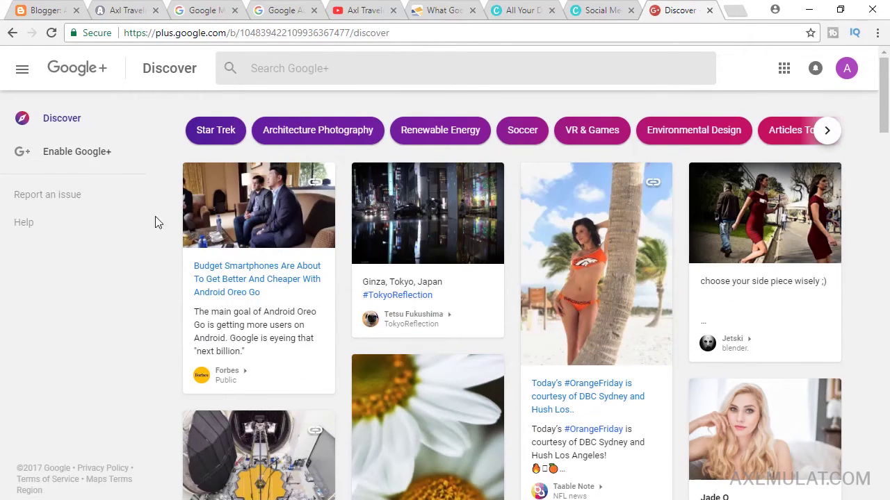
{"action": "left_click", "coordinate": [68, 153]}
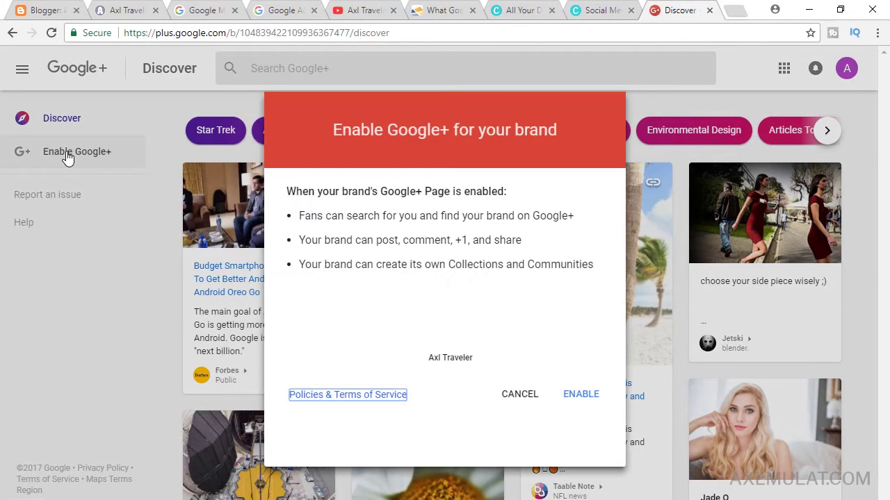
{"action": "left_click", "coordinate": [588, 398]}
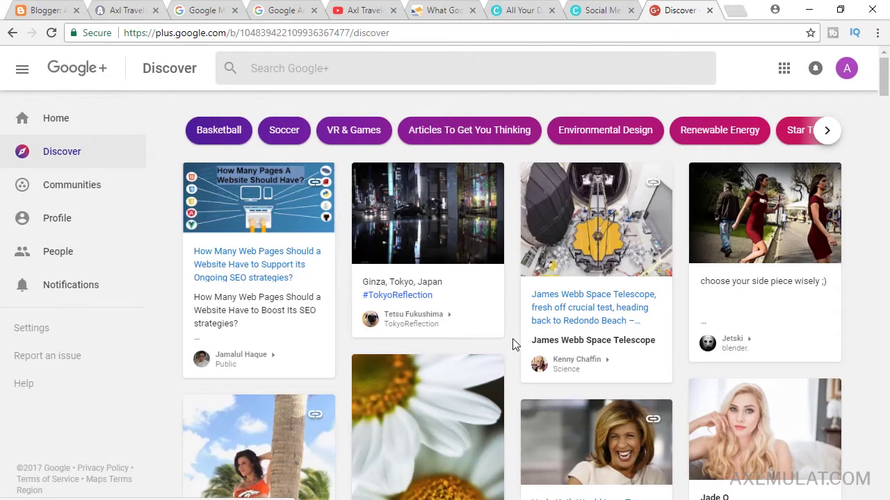
Allow the brand's name, photo and activity in ads via Shared Endorsements in Google+ settings
{"action": "left_click", "coordinate": [49, 333]}
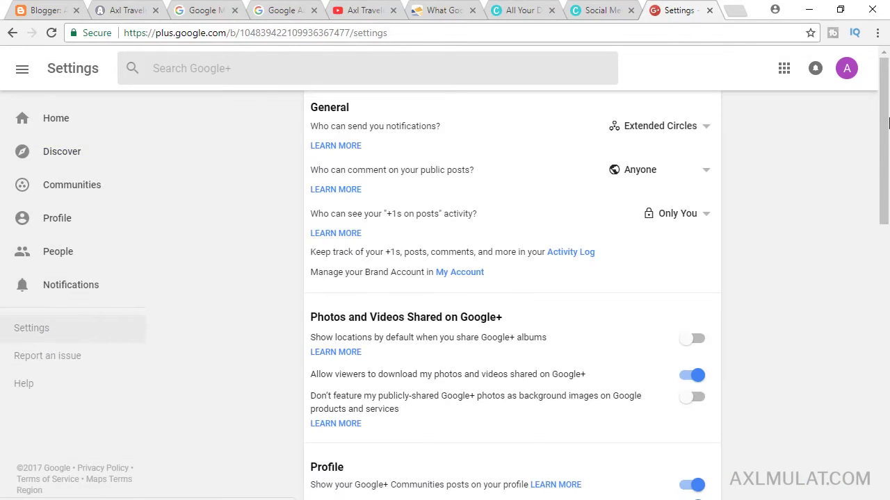
{"action": "left_click_drag", "start_coordinate": [888, 123], "coordinate": [887, 394]}
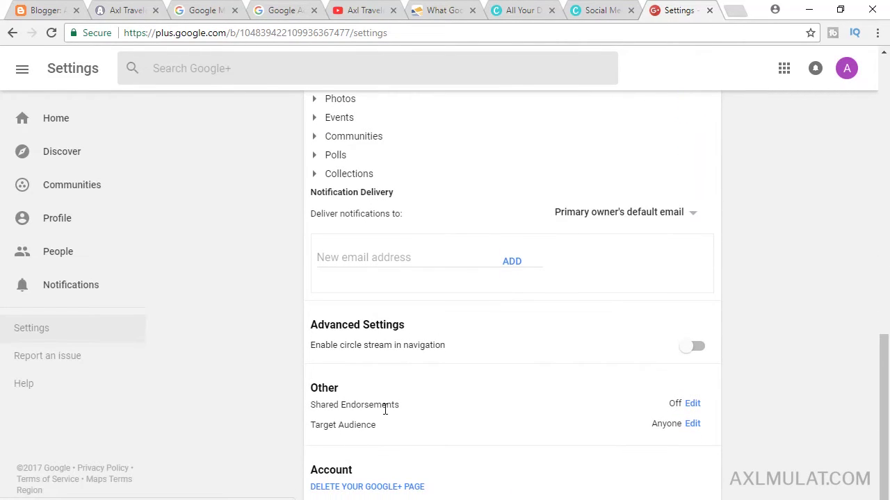
{"action": "left_click", "coordinate": [694, 406]}
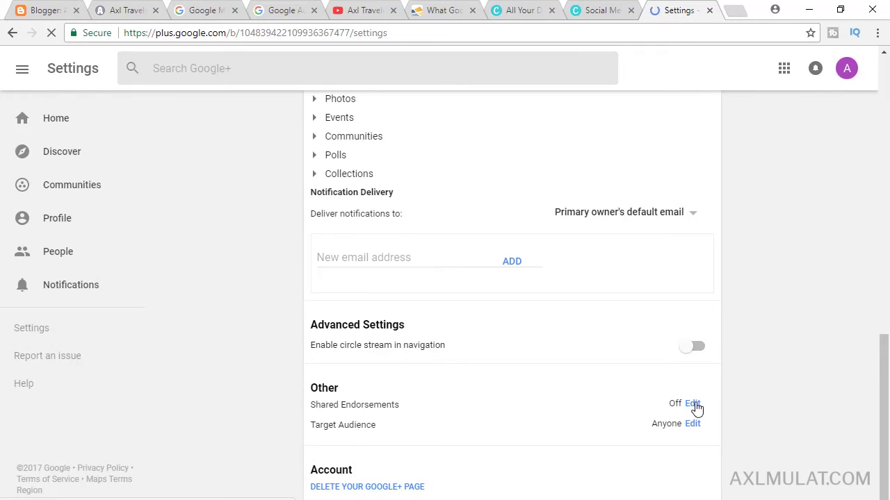
{"action": "scroll", "coordinate": [695, 407], "scroll_direction": "down", "scroll_amount": 7}
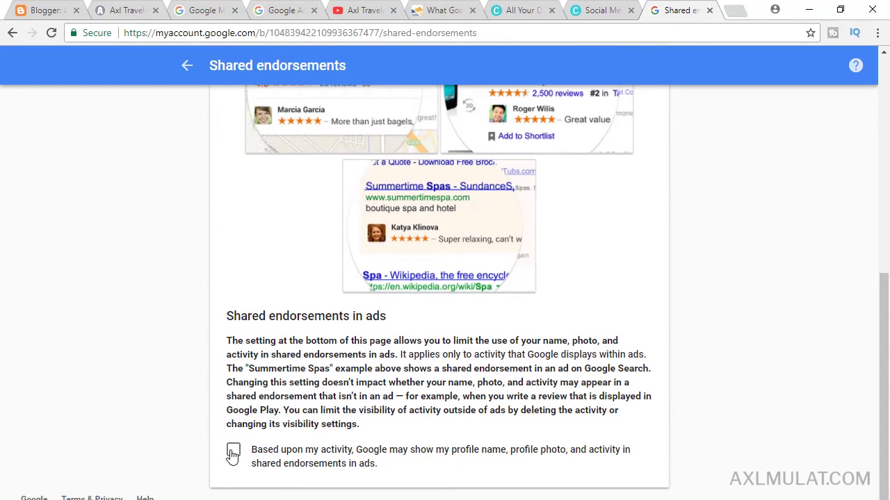
{"action": "left_click", "coordinate": [233, 451]}
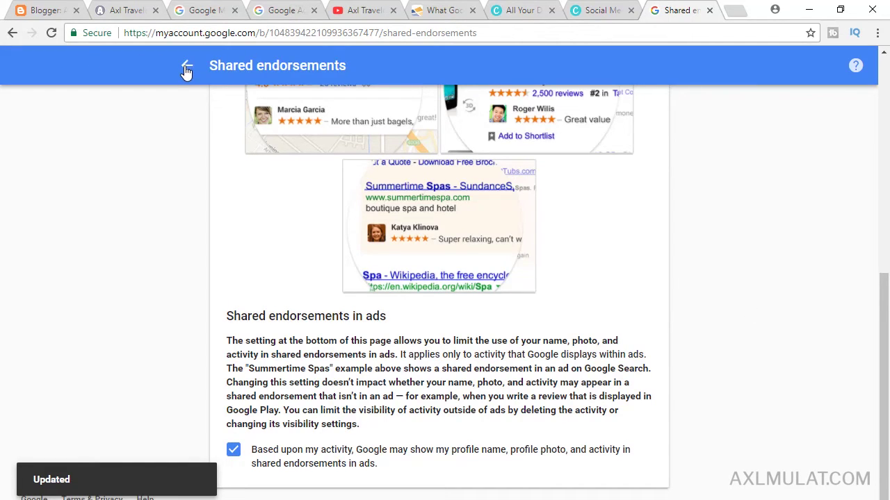
{"action": "left_click", "coordinate": [11, 35]}
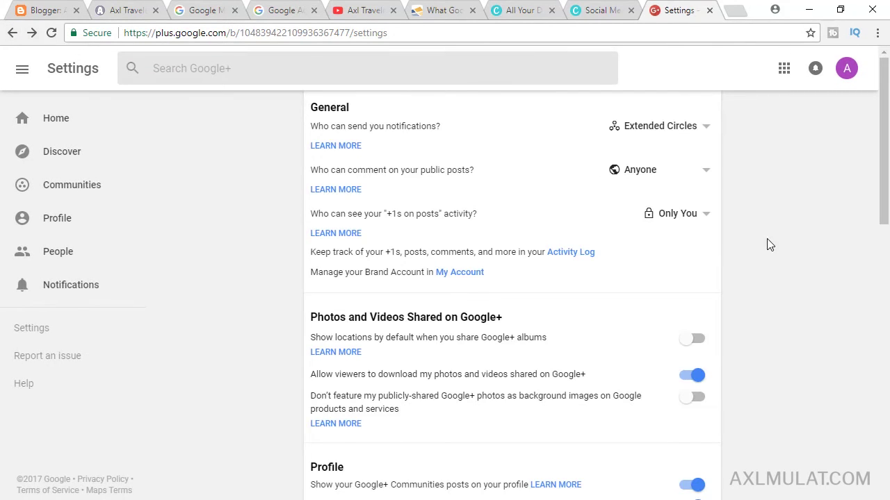
{"action": "scroll", "coordinate": [819, 271], "scroll_direction": "down", "scroll_amount": 10}
{"action": "scroll", "coordinate": [799, 223], "scroll_direction": "up", "scroll_amount": 1}
{"action": "scroll", "coordinate": [799, 223], "scroll_direction": "down", "scroll_amount": 6}
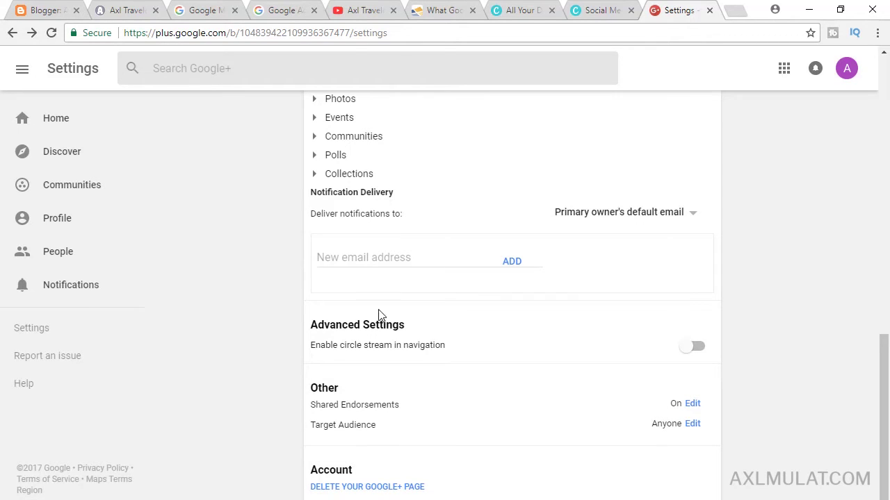
{"action": "scroll", "coordinate": [208, 287], "scroll_direction": "up", "scroll_amount": 4}
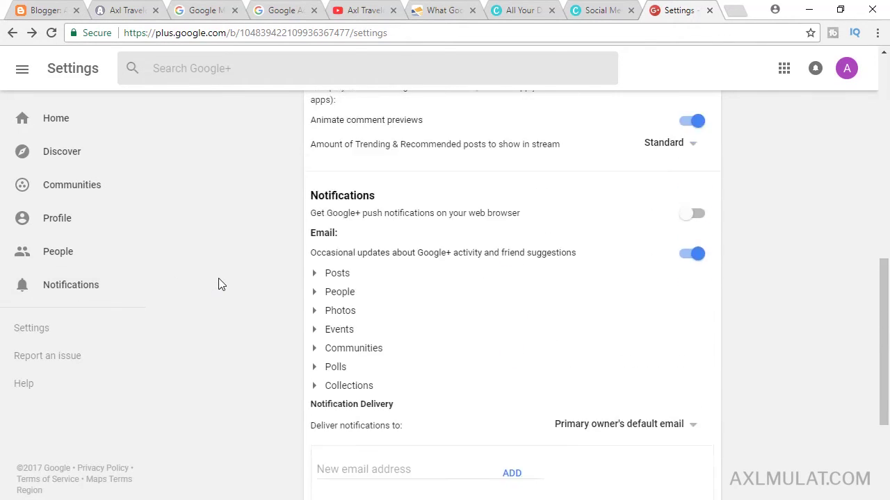
{"action": "left_click", "coordinate": [58, 120]}
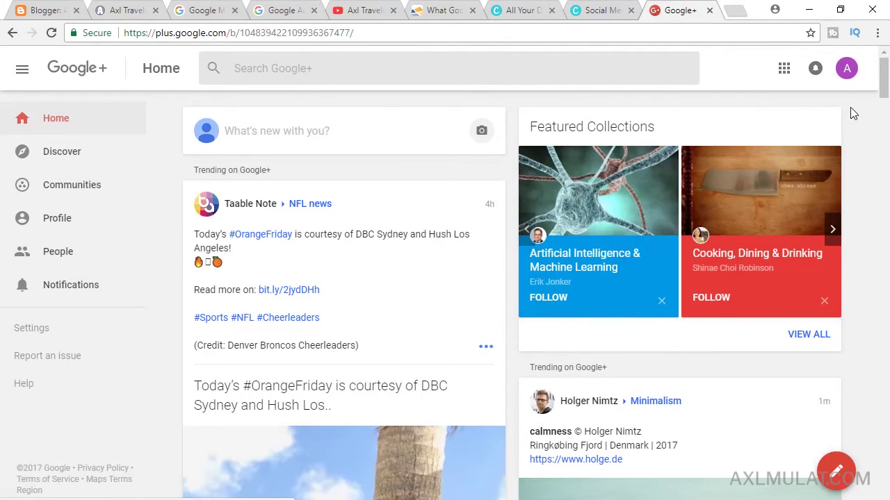
Publish a public post reading 'test' as Axl Traveler
{"action": "left_click", "coordinate": [318, 129]}
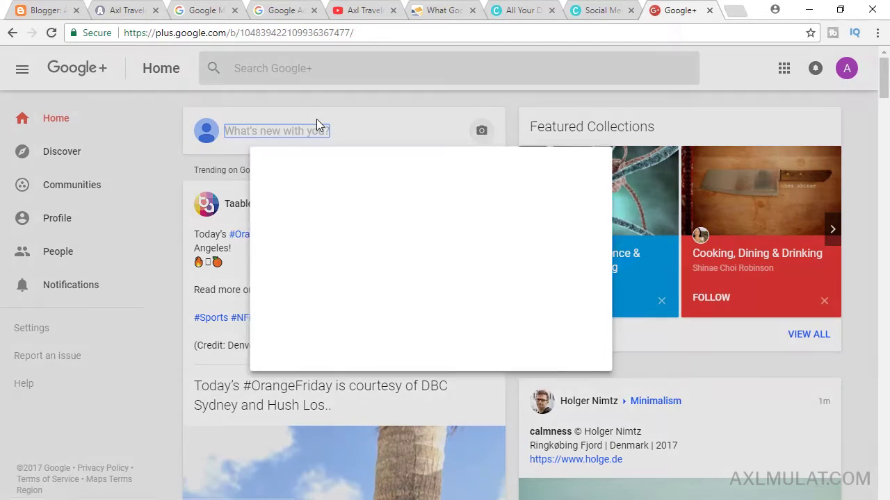
{"action": "type", "text": "test"}
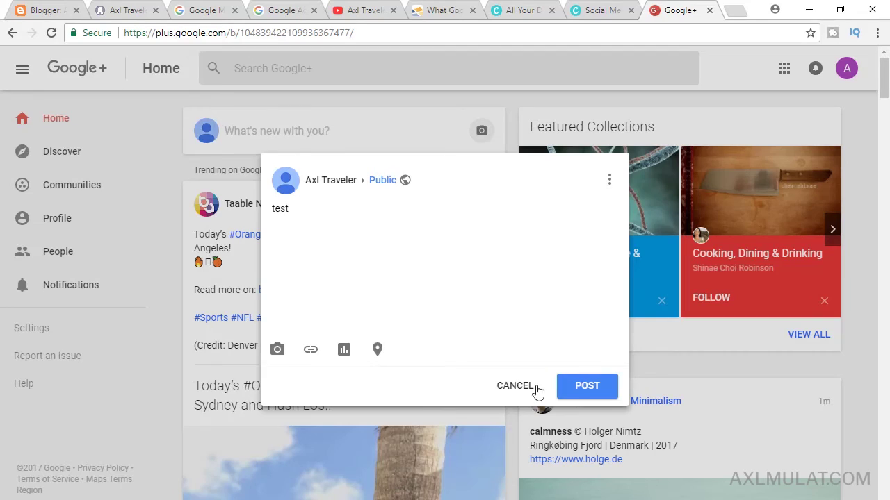
{"action": "left_click", "coordinate": [612, 387]}
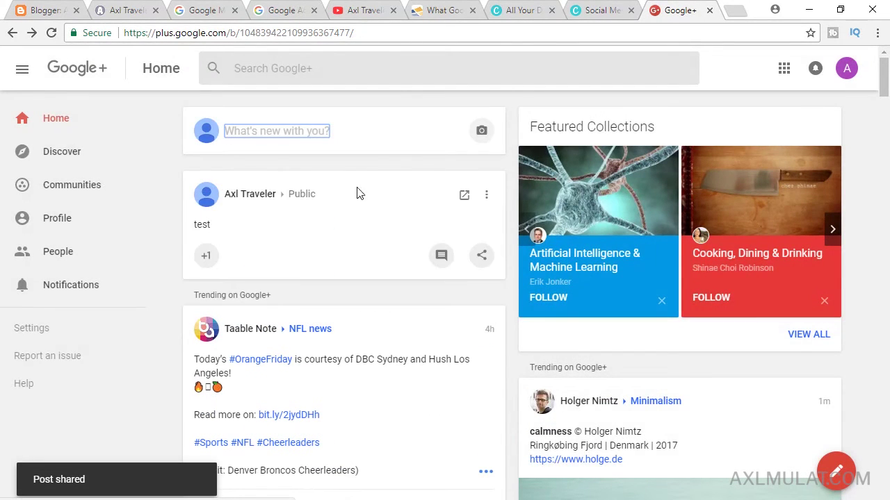
{"action": "left_click", "coordinate": [60, 219]}
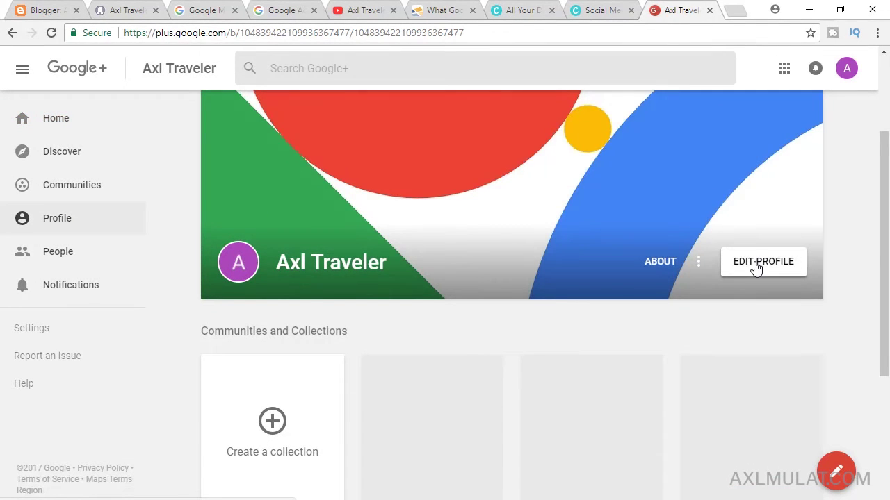
Copy 'travel around the world' from Notepad into the profile Tagline field and save
{"action": "left_click", "coordinate": [756, 268]}
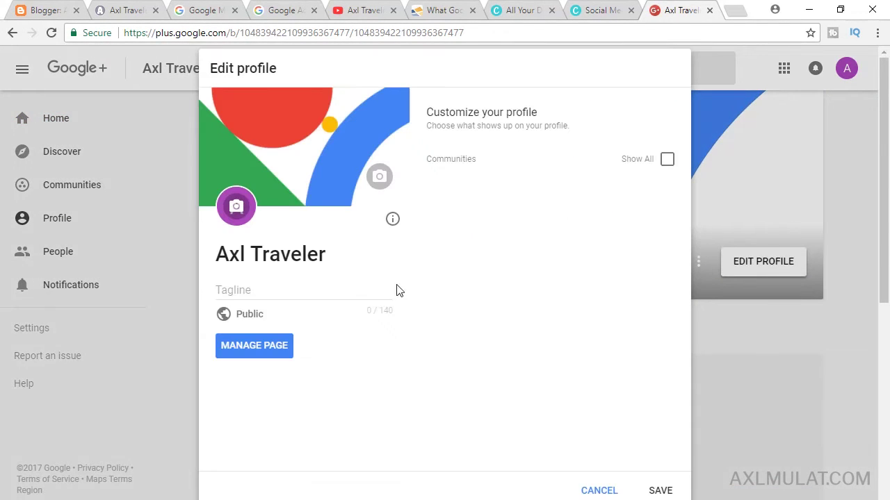
{"action": "key", "text": "alt+Tab"}
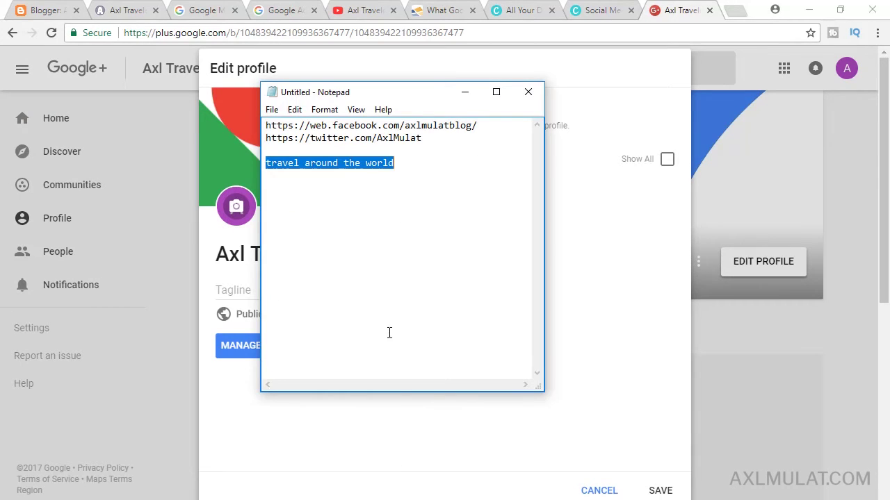
{"action": "left_click_drag", "start_coordinate": [427, 167], "coordinate": [242, 168]}
{"action": "key", "text": "ctrl+c"}
{"action": "key", "text": "alt+Tab"}
{"action": "left_click", "coordinate": [265, 287]}
{"action": "key", "text": "ctrl+v"}
{"action": "left_click", "coordinate": [545, 325]}
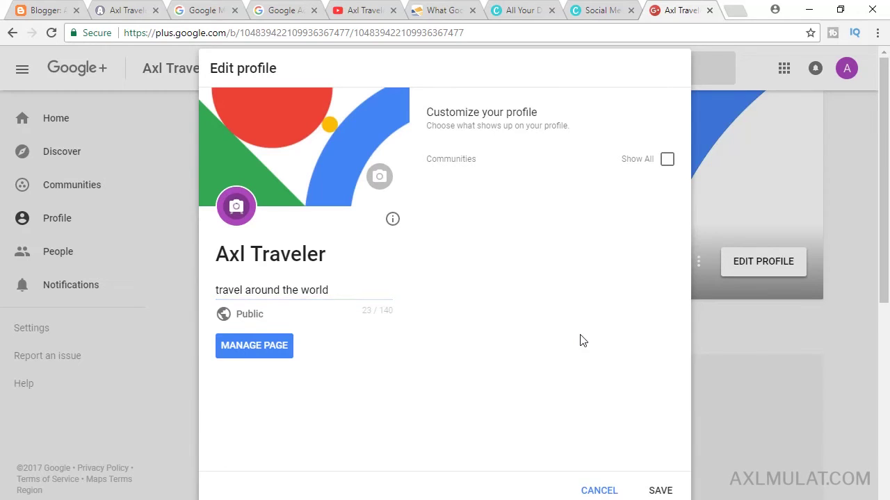
{"action": "left_click", "coordinate": [658, 491]}
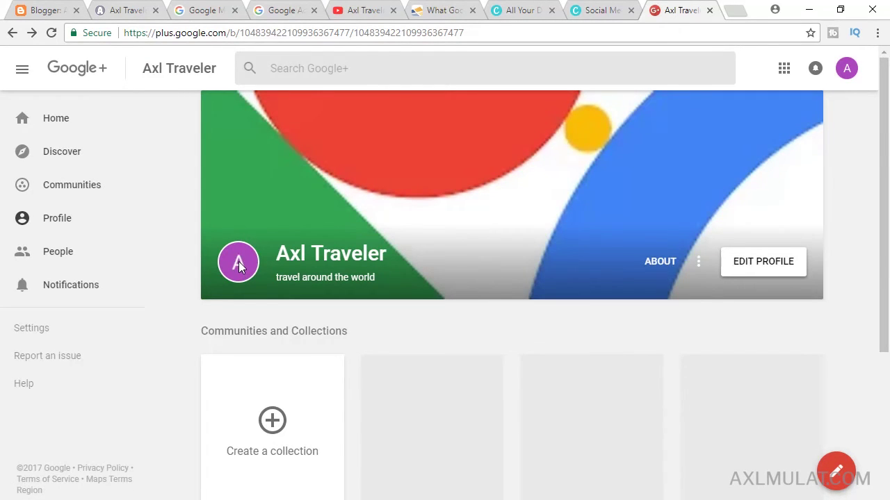
Upload gplus-axltravler-profile-pic.png as the cropped profile photo and save the profile
{"action": "left_click", "coordinate": [739, 264]}
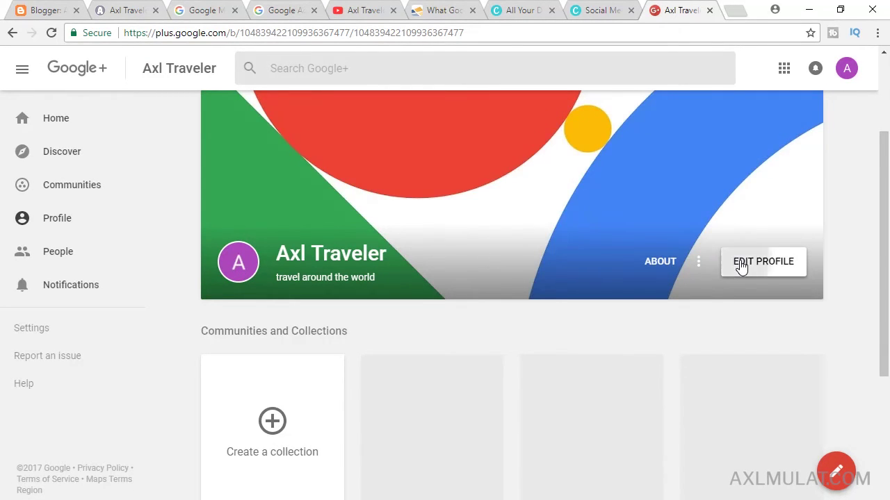
{"action": "left_click", "coordinate": [237, 215]}
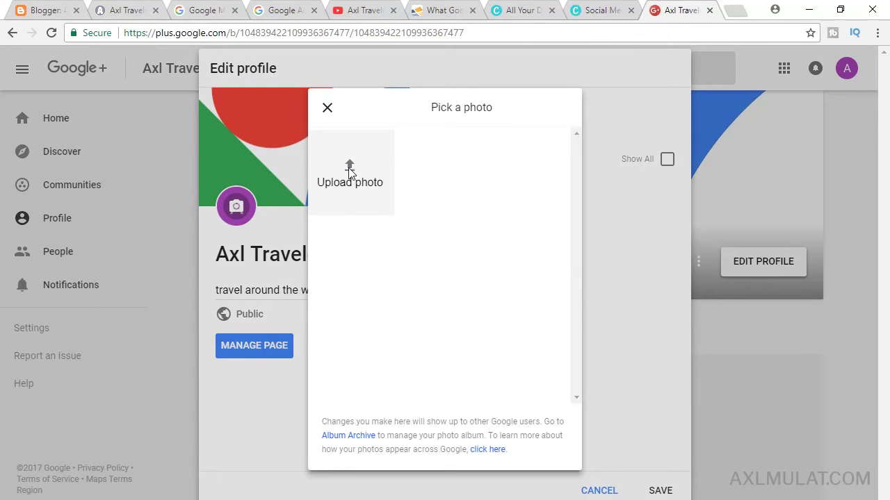
{"action": "left_click", "coordinate": [350, 172]}
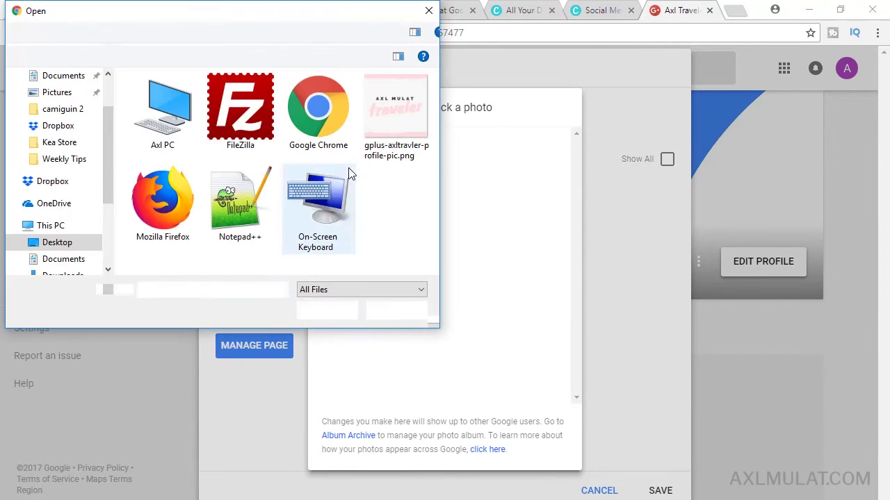
{"action": "left_click", "coordinate": [393, 123]}
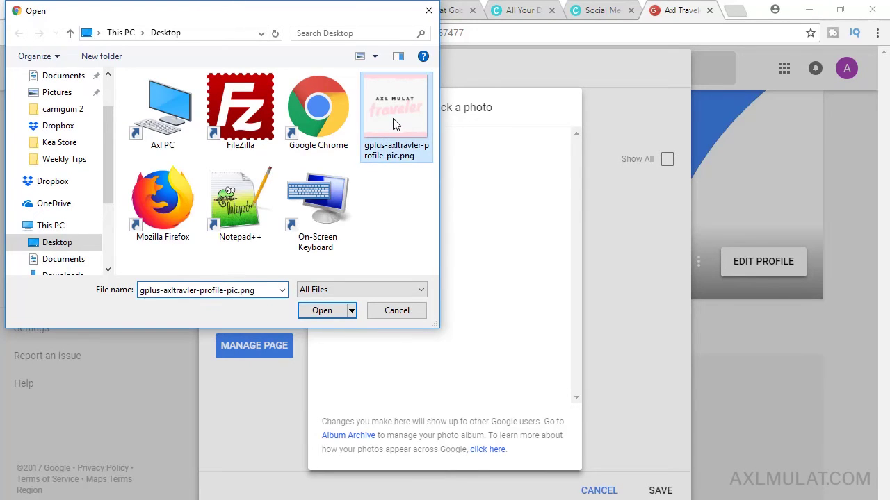
{"action": "double_click", "coordinate": [393, 124]}
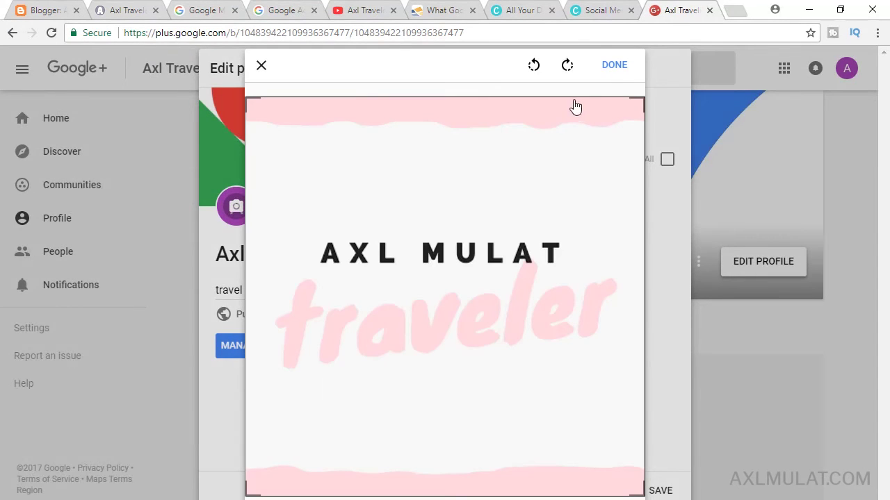
{"action": "left_click", "coordinate": [614, 65]}
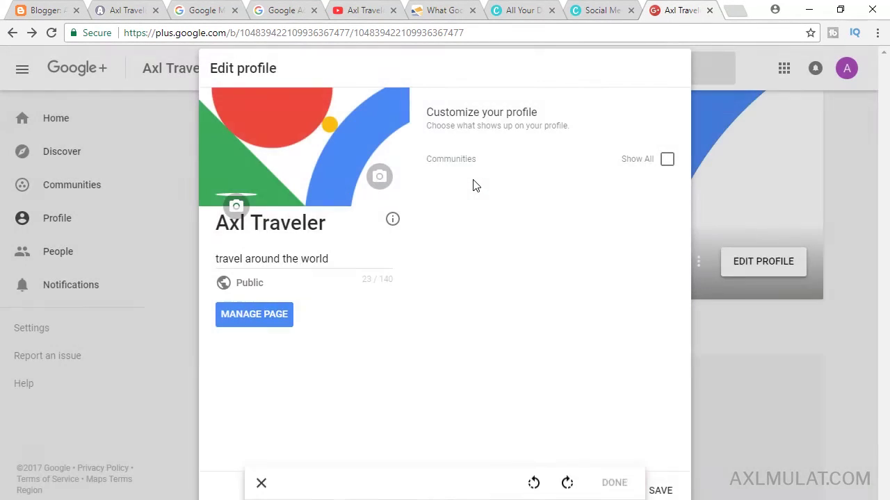
{"action": "left_click", "coordinate": [660, 491]}
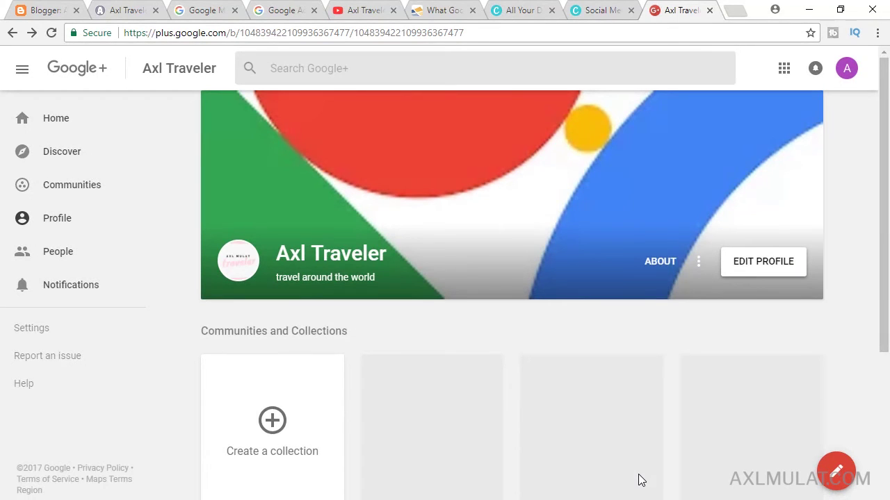
Paste an introduction about loving to travel around the world into the About me Story and save it
{"action": "left_click", "coordinate": [660, 262]}
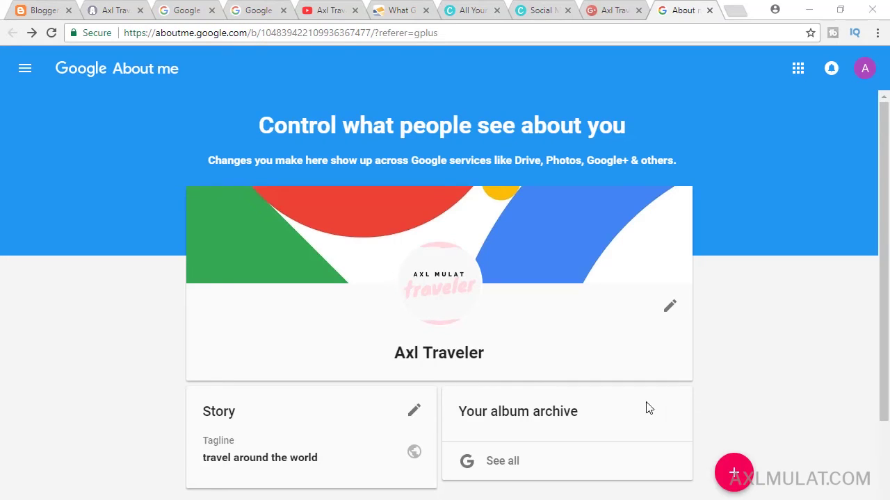
{"action": "left_click", "coordinate": [414, 410]}
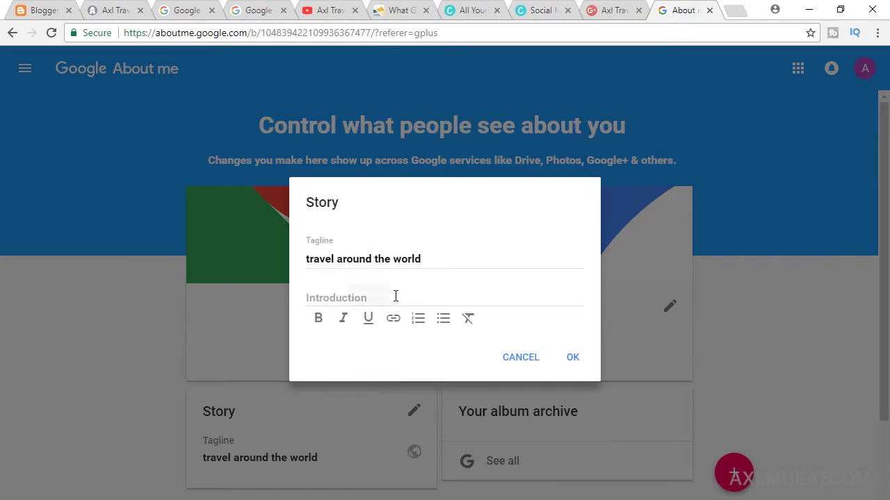
{"action": "left_click", "coordinate": [436, 295]}
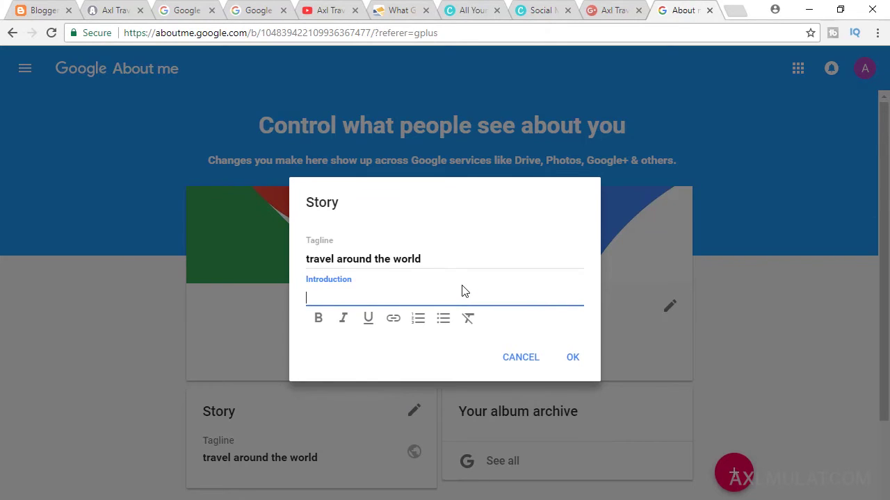
{"action": "type", "text": "my name is axl mulat i love to travel around the world."}
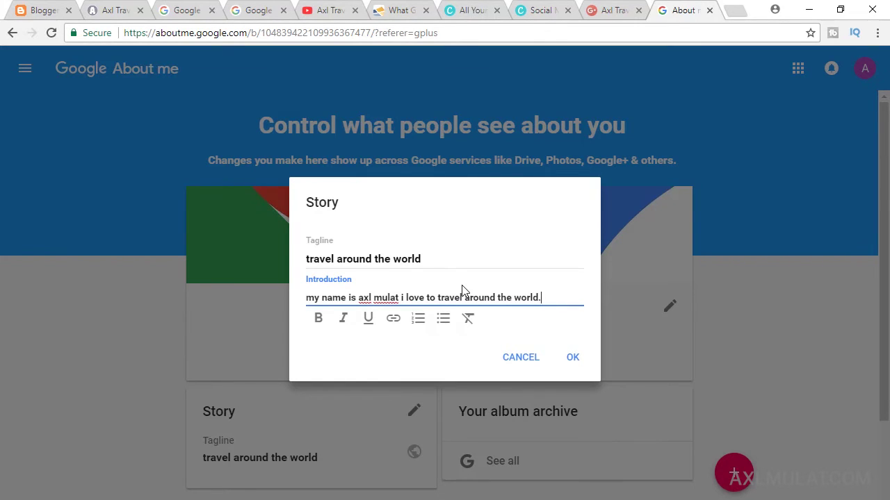
{"action": "left_click", "coordinate": [572, 358]}
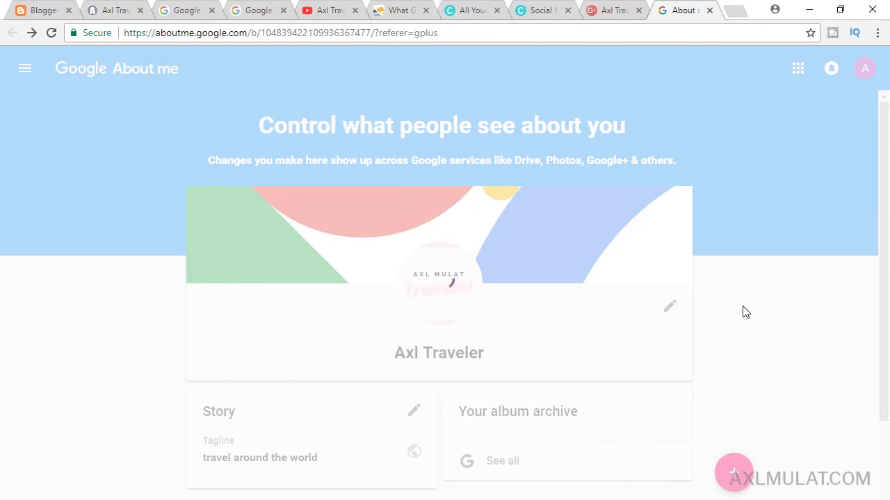
{"action": "scroll", "coordinate": [748, 310], "scroll_direction": "down", "scroll_amount": 2}
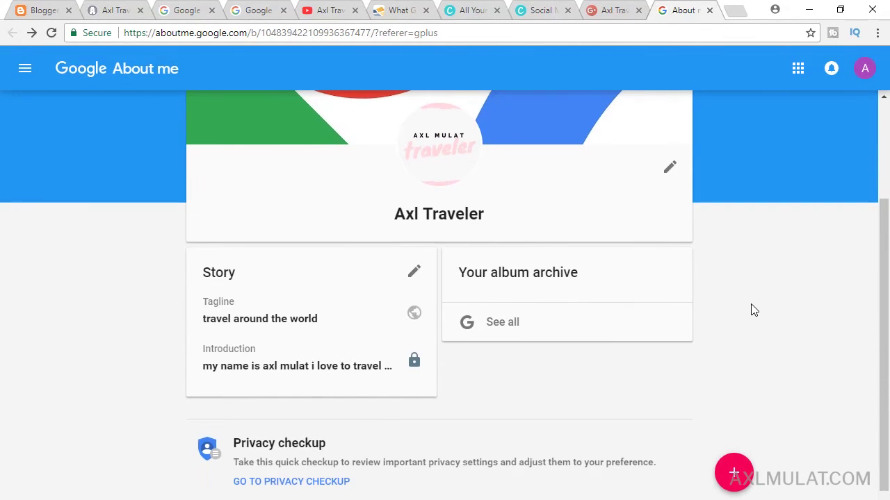
Start a new Contact info card and copy the contact e-mail address from the notes
{"action": "left_click", "coordinate": [735, 475]}
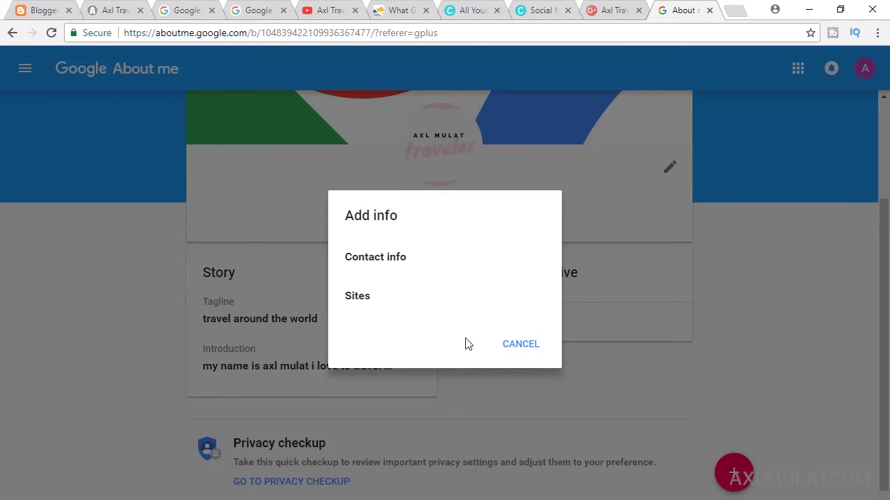
{"action": "left_click", "coordinate": [389, 258]}
{"action": "mouse_move", "coordinate": [415, 497]}
{"action": "left_click", "coordinate": [415, 480]}
{"action": "left_click", "coordinate": [377, 213]}
{"action": "key", "text": "shift+Home"}
{"action": "key", "text": "ctrl+c"}
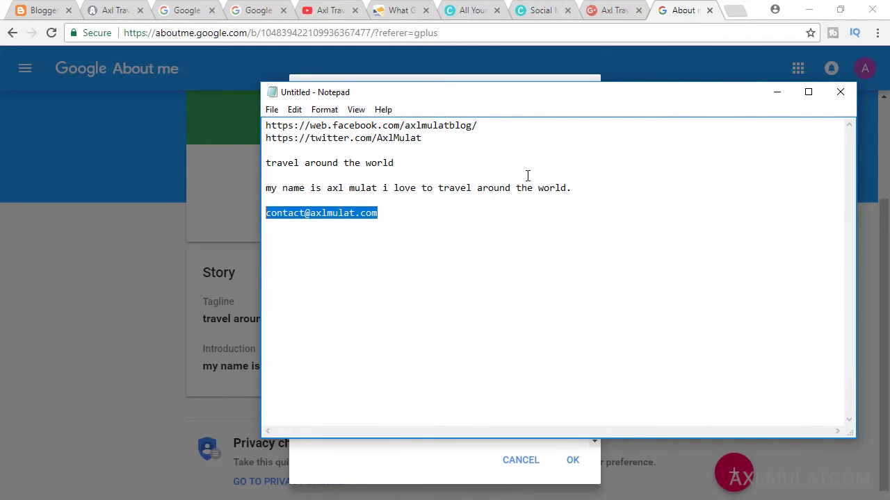
{"action": "left_click", "coordinate": [781, 93]}
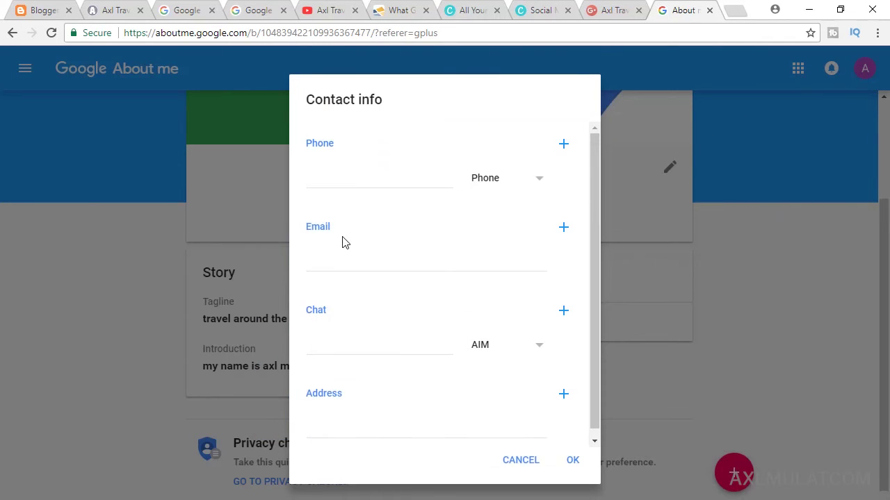
Paste the contact e-mail into the Email field and save the contact info as private
{"action": "left_click", "coordinate": [406, 269]}
{"action": "key", "text": "ctrl+v"}
{"action": "left_click", "coordinate": [347, 183]}
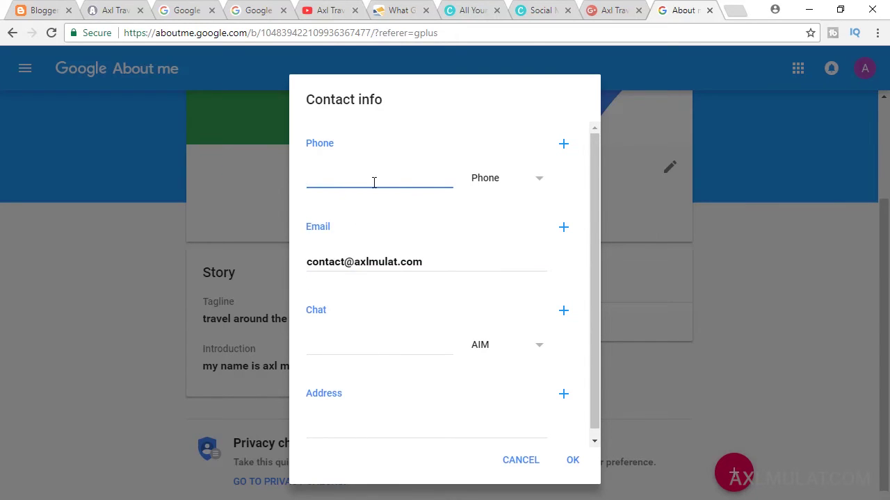
{"action": "scroll", "coordinate": [498, 366], "scroll_direction": "down", "scroll_amount": 1}
{"action": "left_click", "coordinate": [573, 459]}
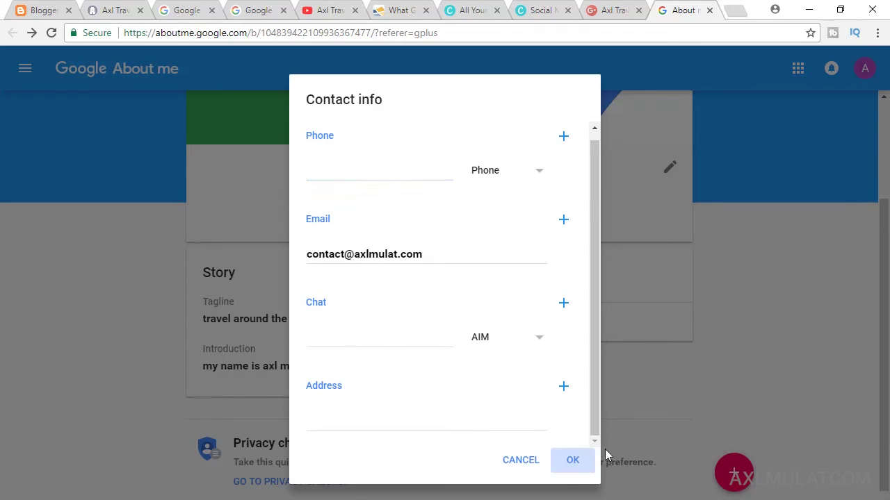
{"action": "scroll", "coordinate": [711, 357], "scroll_direction": "down", "scroll_amount": 1}
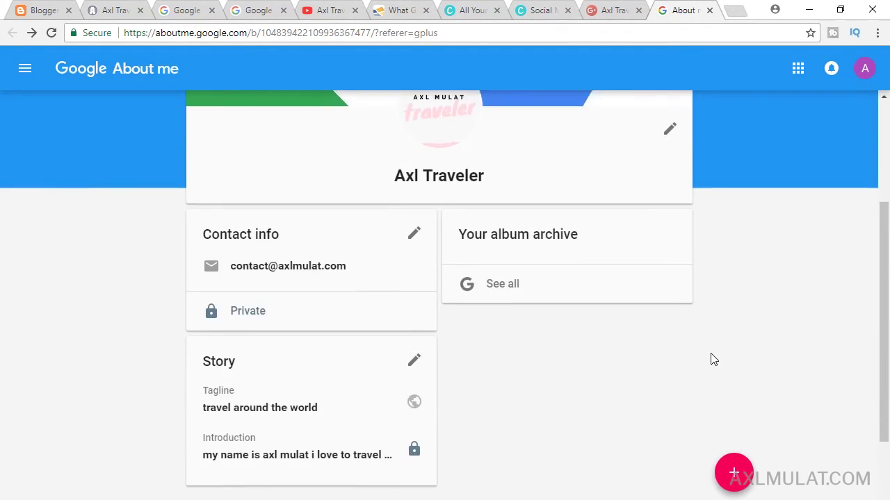
{"action": "scroll", "coordinate": [713, 359], "scroll_direction": "down", "scroll_amount": 2}
{"action": "left_click", "coordinate": [733, 472]}
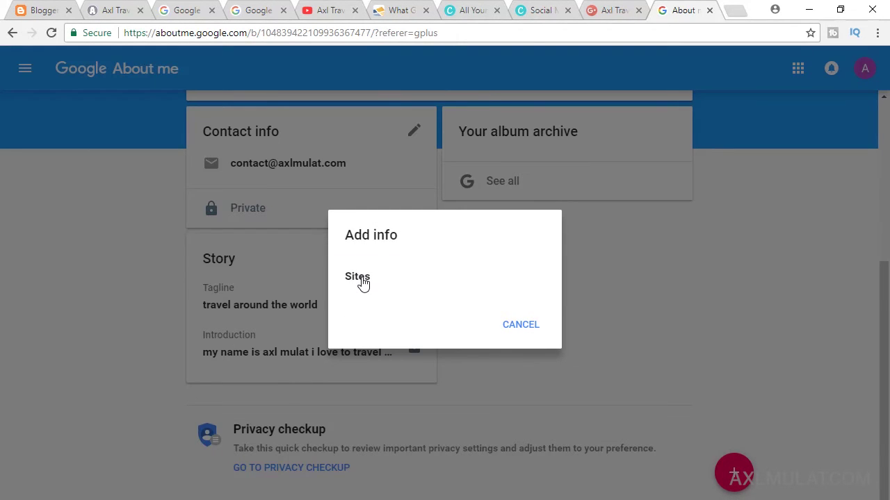
{"action": "left_click", "coordinate": [358, 277]}
{"action": "left_click", "coordinate": [399, 189]}
{"action": "type", "text": "https://axltraveler.blogspot.com/"}
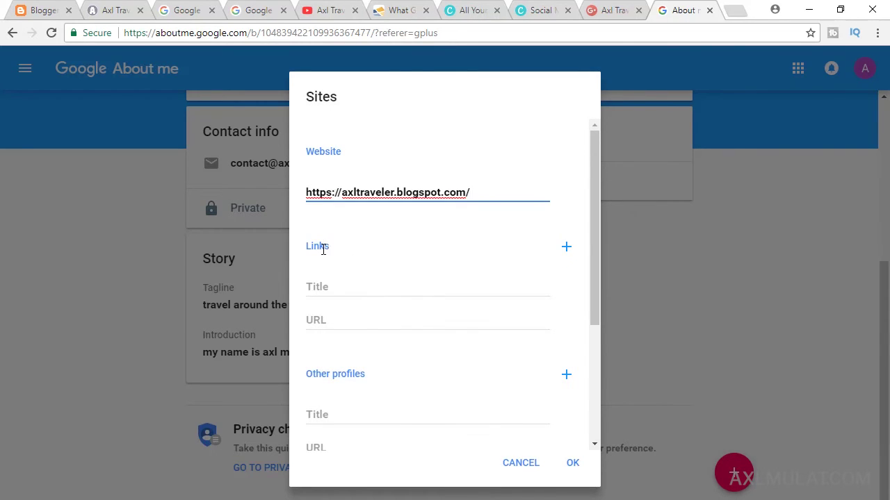
Add the Facebook URL from the notes as a link titled 'facebook'
{"action": "left_click", "coordinate": [414, 287]}
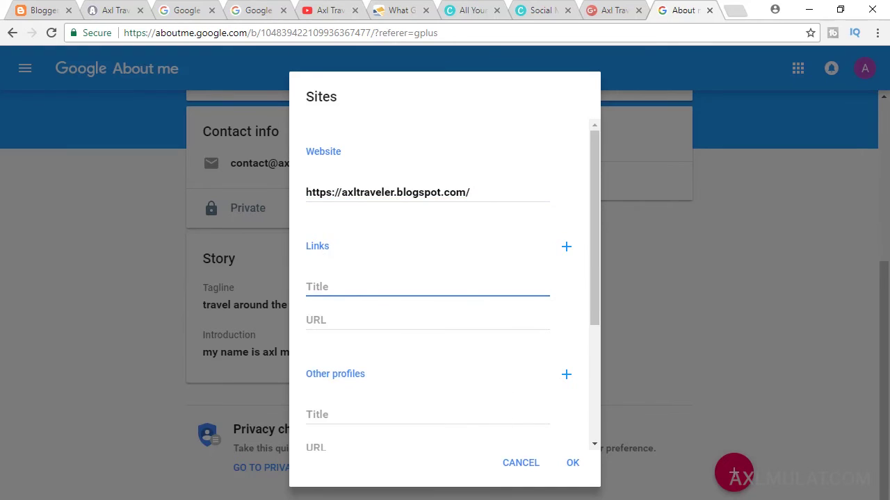
{"action": "key", "text": "alt+Tab"}
{"action": "left_click_drag", "start_coordinate": [487, 125], "coordinate": [229, 127]}
{"action": "key", "text": "ctrl+c"}
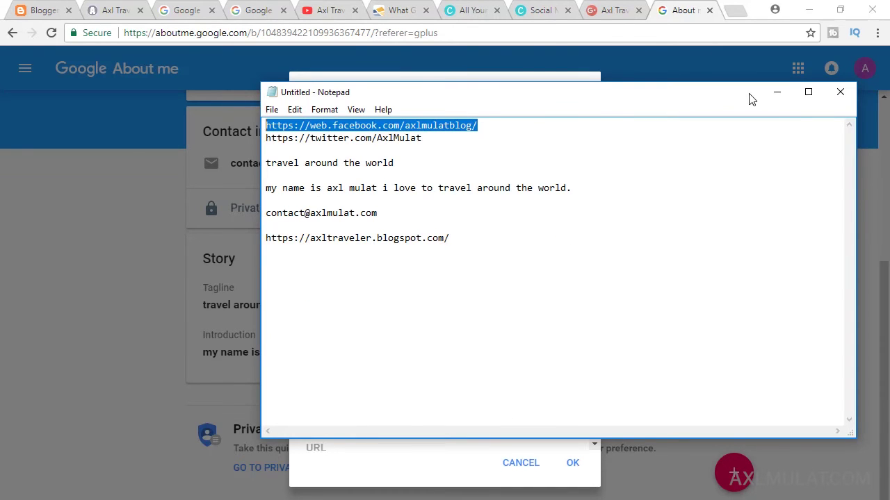
{"action": "left_click", "coordinate": [777, 92]}
{"action": "left_click", "coordinate": [352, 316]}
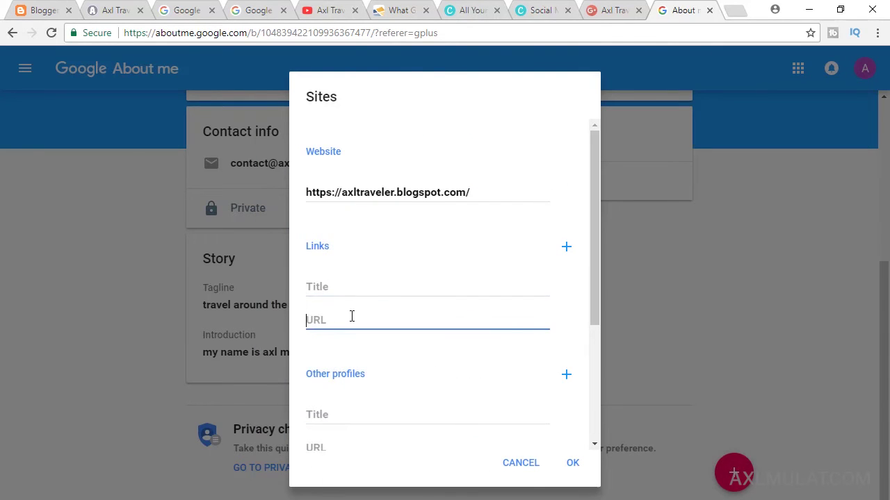
{"action": "key", "text": "ctrl+v"}
{"action": "double_click", "coordinate": [367, 319]}
{"action": "left_click", "coordinate": [355, 287]}
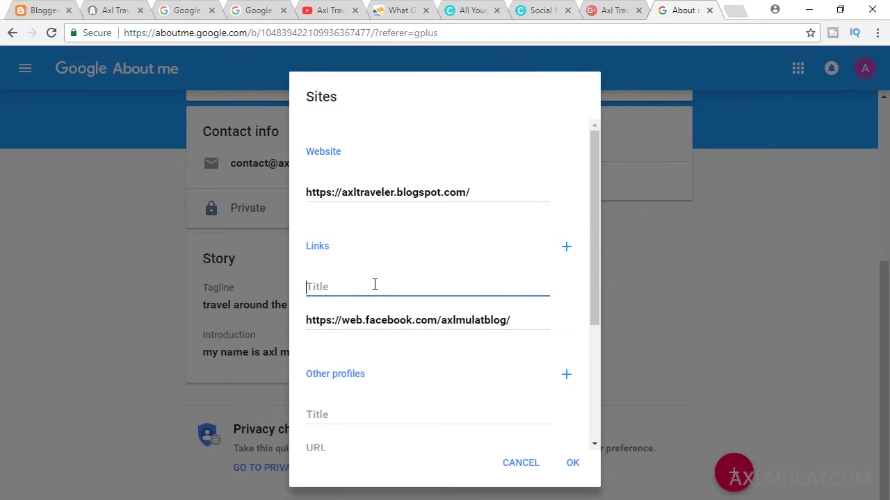
{"action": "type", "text": "facebook"}
Add a second link with the twitter URL from the notes, titled 'twitter'
{"action": "left_click", "coordinate": [566, 249]}
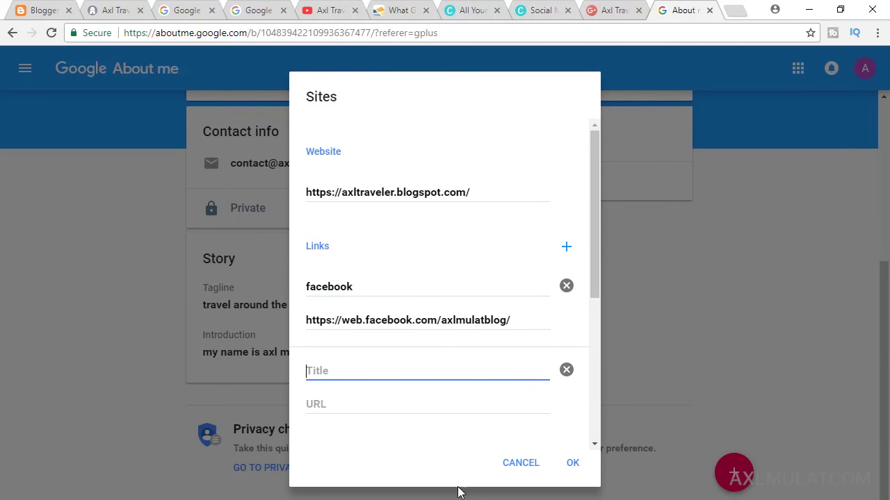
{"action": "left_click", "coordinate": [462, 495]}
{"action": "left_click_drag", "start_coordinate": [424, 137], "coordinate": [252, 136]}
{"action": "key", "text": "ctrl+c"}
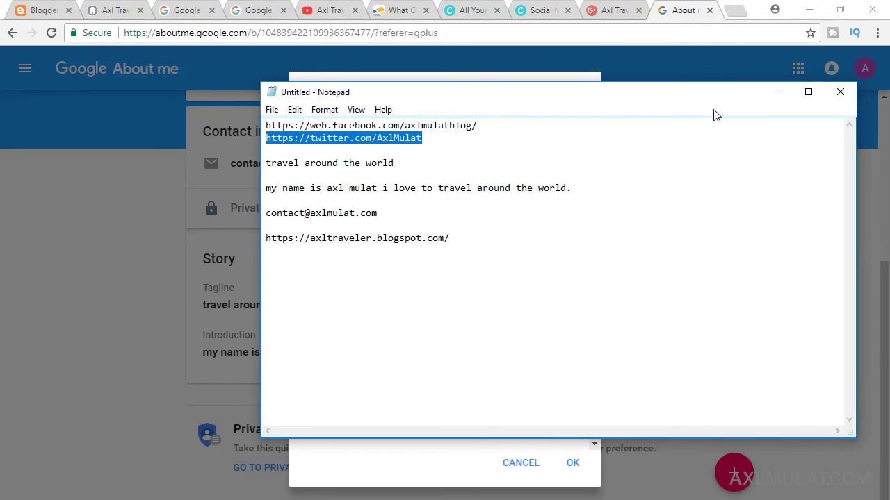
{"action": "left_click", "coordinate": [774, 96]}
{"action": "left_click", "coordinate": [424, 400]}
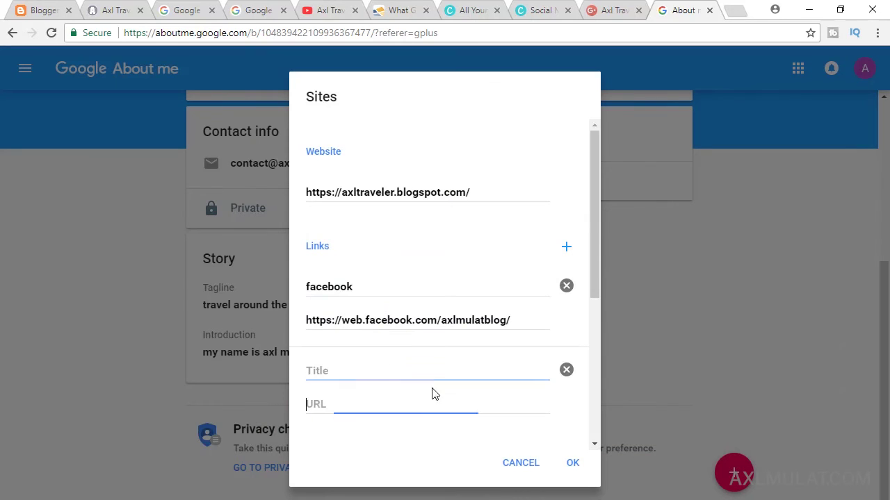
{"action": "key", "text": "ctrl+v"}
{"action": "left_click_drag", "start_coordinate": [590, 239], "coordinate": [590, 311]}
{"action": "double_click", "coordinate": [366, 271]}
{"action": "key", "text": "ctrl+c"}
{"action": "left_click", "coordinate": [387, 237]}
{"action": "key", "text": "ctrl+v"}
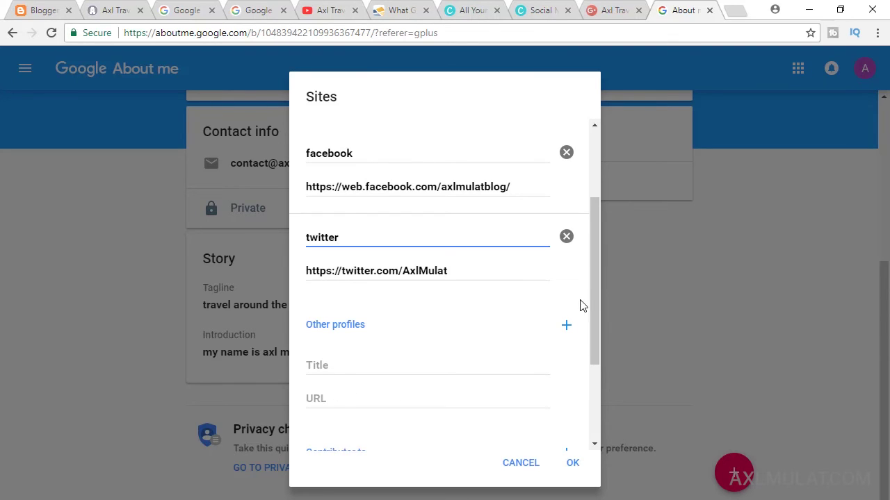
Set Contributor to axlmulat.com and save the Sites information
{"action": "left_click_drag", "start_coordinate": [597, 271], "coordinate": [589, 347]}
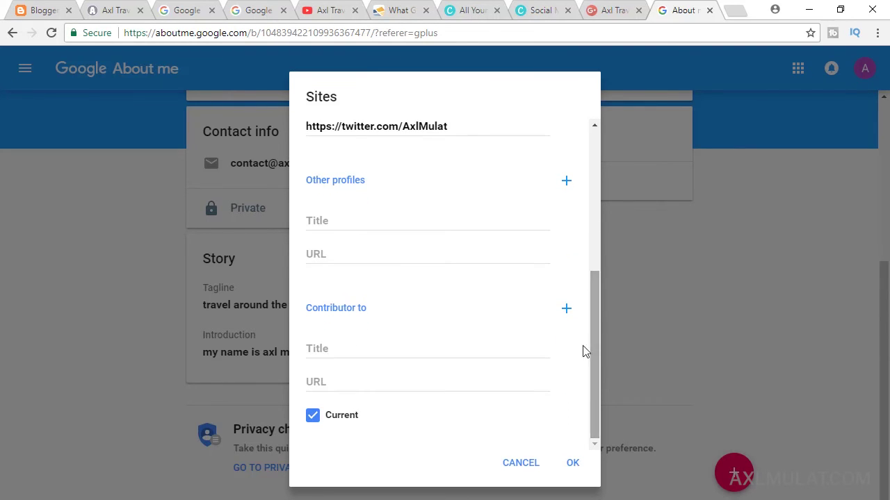
{"action": "left_click", "coordinate": [388, 353]}
{"action": "type", "text": "a"}
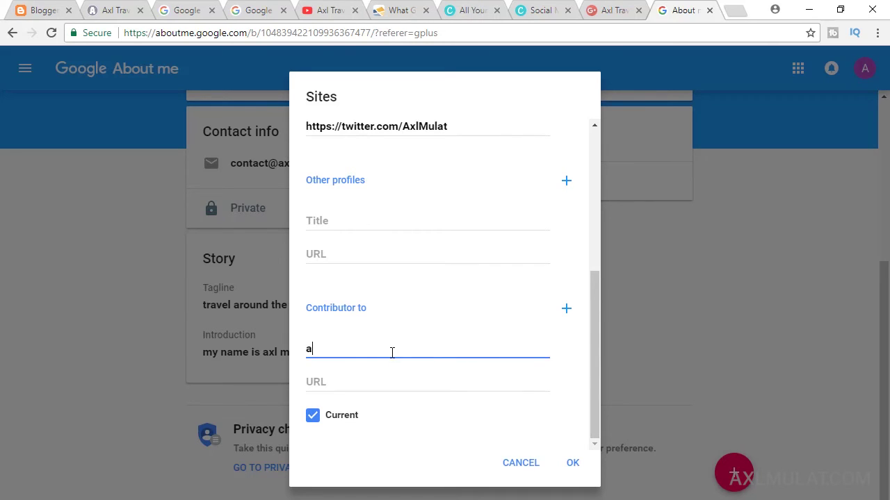
{"action": "type", "text": "xlmul"}
{"action": "left_click", "coordinate": [340, 365]}
{"action": "left_click", "coordinate": [571, 464]}
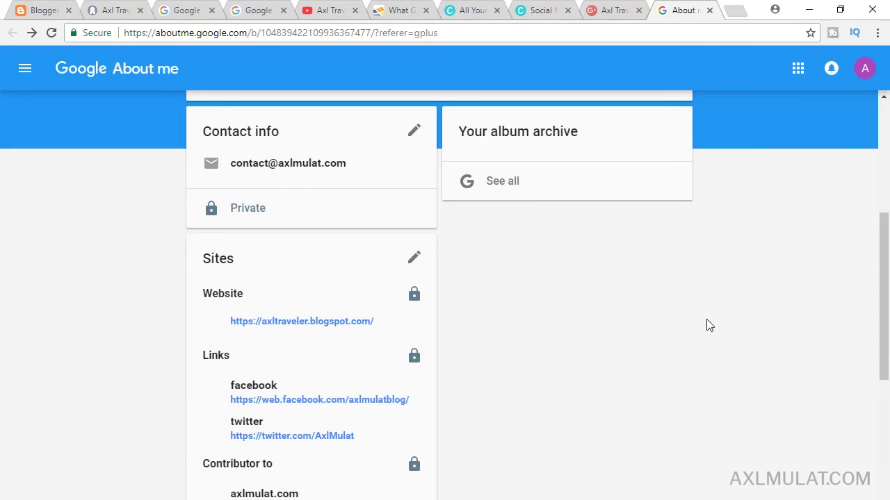
Make the contact info and the website visible to Public
{"action": "scroll", "coordinate": [710, 334], "scroll_direction": "down", "scroll_amount": 2}
{"action": "scroll", "coordinate": [713, 343], "scroll_direction": "up", "scroll_amount": 2}
{"action": "left_click", "coordinate": [258, 209]}
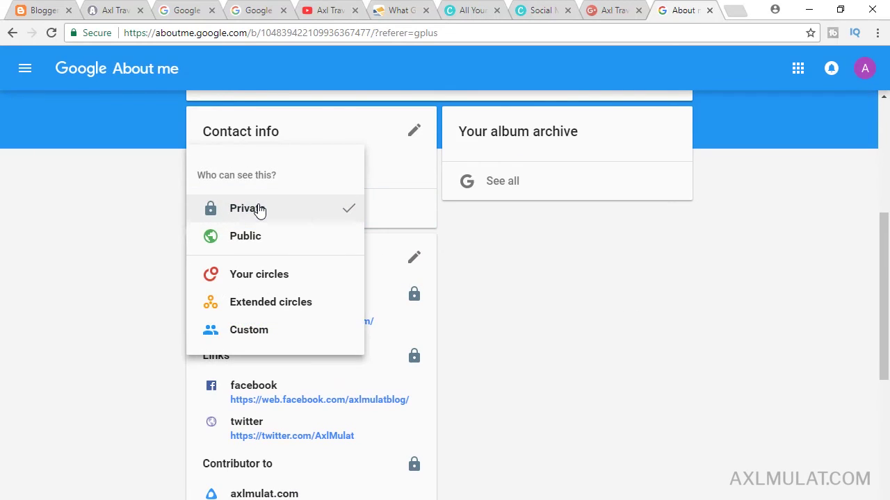
{"action": "left_click", "coordinate": [249, 238]}
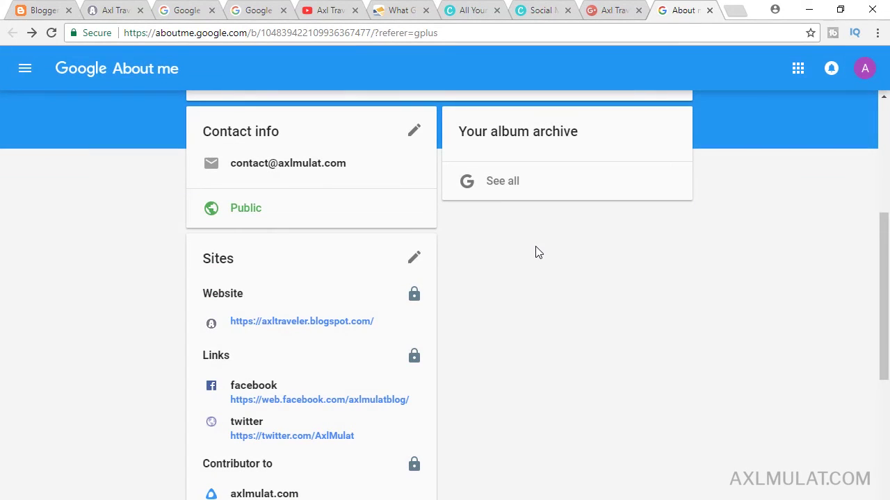
{"action": "left_click", "coordinate": [414, 294]}
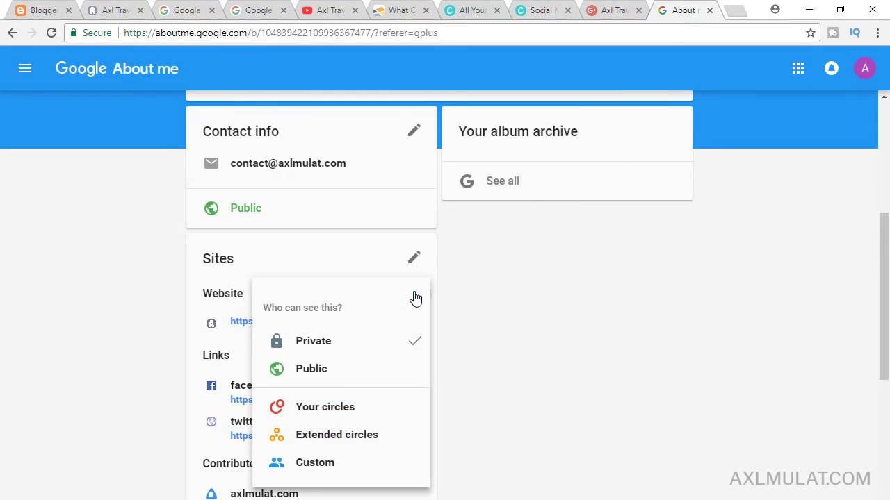
{"action": "left_click", "coordinate": [340, 370]}
Make the facebook and twitter links, the contributor-to site and the introduction Public
{"action": "scroll", "coordinate": [507, 320], "scroll_direction": "down", "scroll_amount": 2}
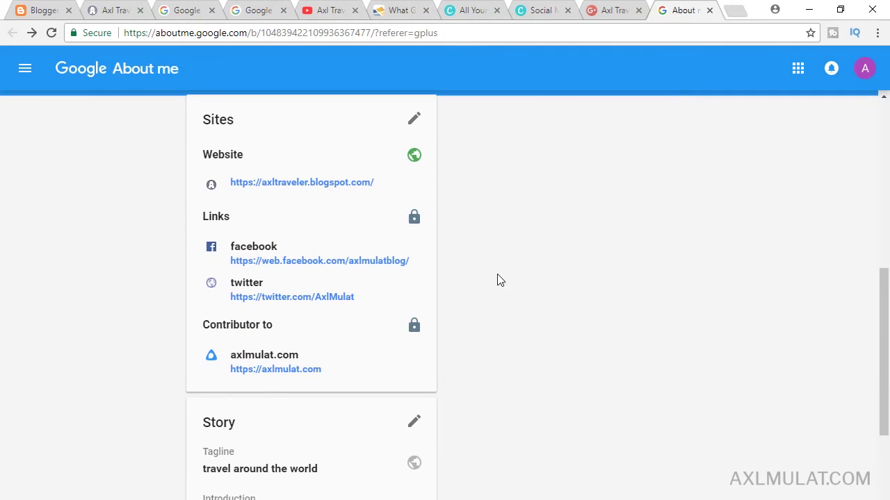
{"action": "left_click", "coordinate": [416, 221]}
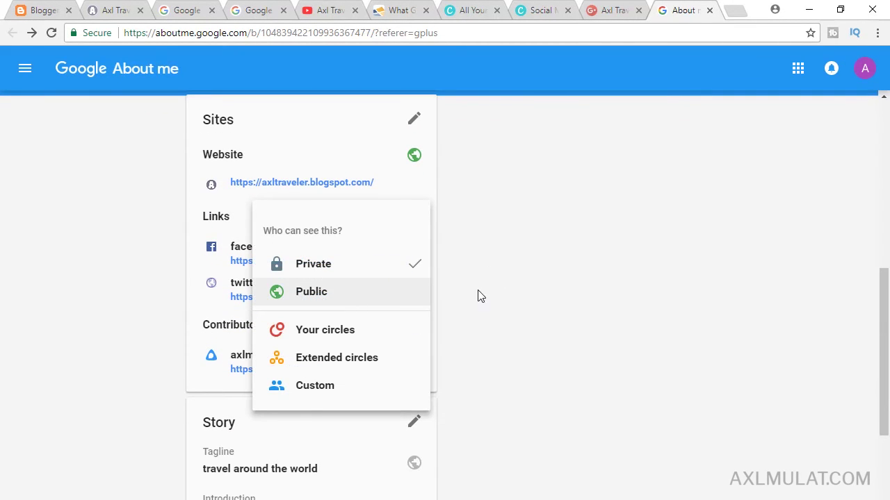
{"action": "left_click", "coordinate": [416, 327]}
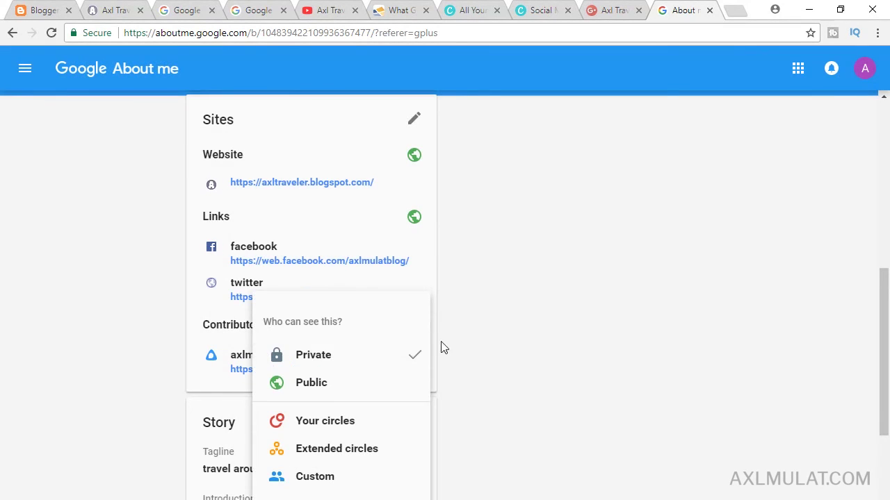
{"action": "left_click", "coordinate": [416, 375]}
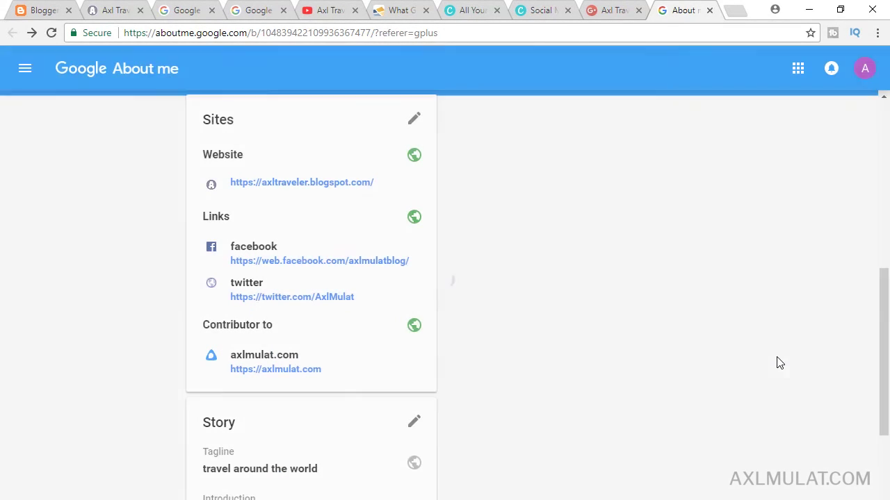
{"action": "scroll", "coordinate": [779, 362], "scroll_direction": "down", "scroll_amount": 3}
{"action": "left_click", "coordinate": [413, 350]}
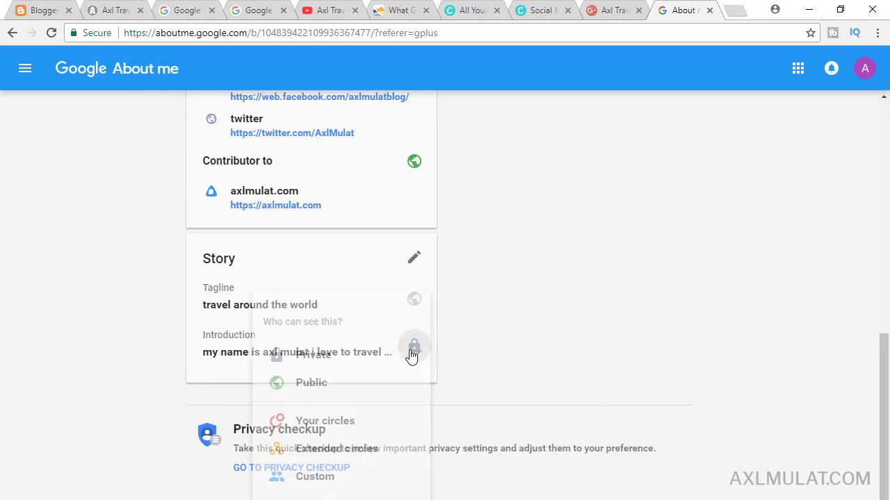
{"action": "left_click", "coordinate": [370, 384]}
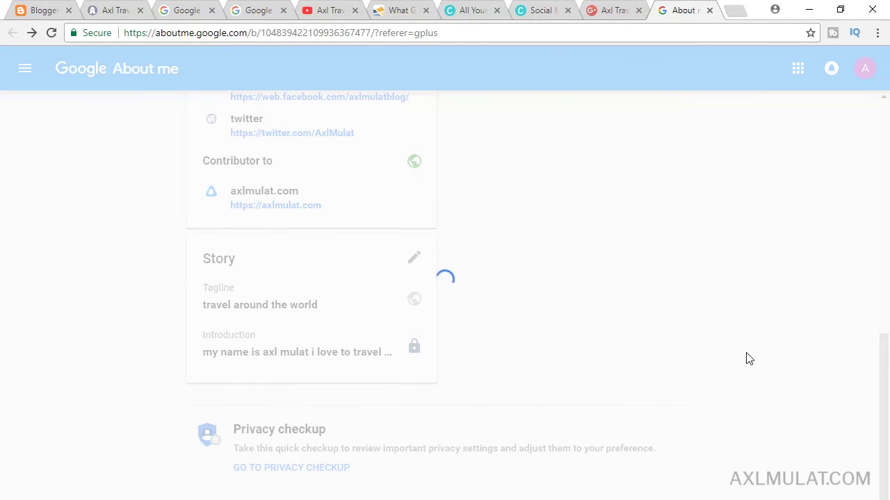
{"action": "scroll", "coordinate": [747, 357], "scroll_direction": "up", "scroll_amount": 8}
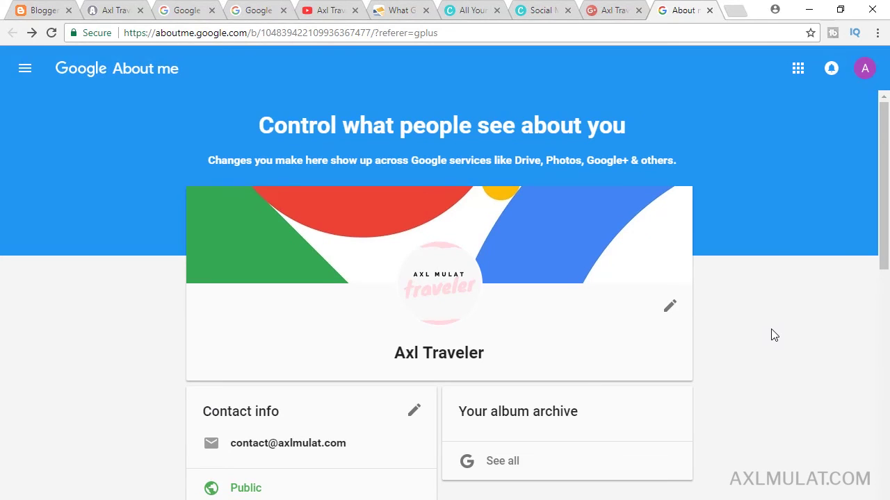
Copy the Hong Kong on a Budget post's link address from the blog, then return to Google+
{"action": "left_click", "coordinate": [111, 10]}
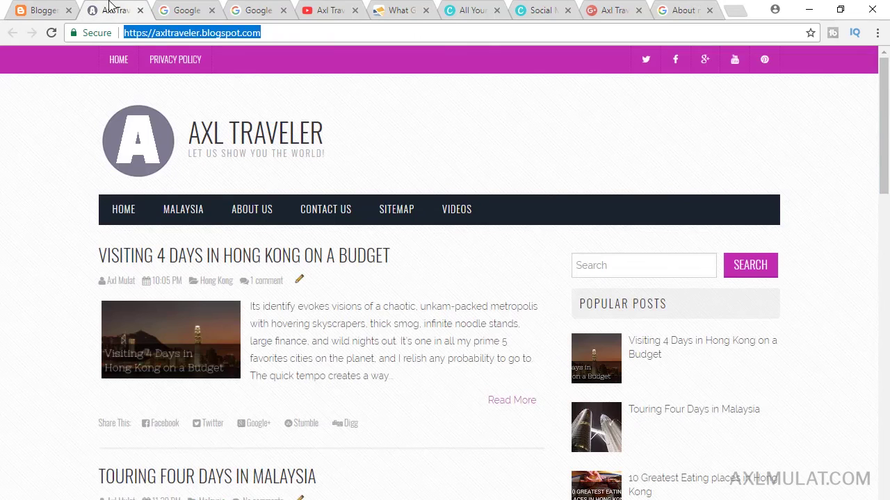
{"action": "right_click", "coordinate": [277, 251]}
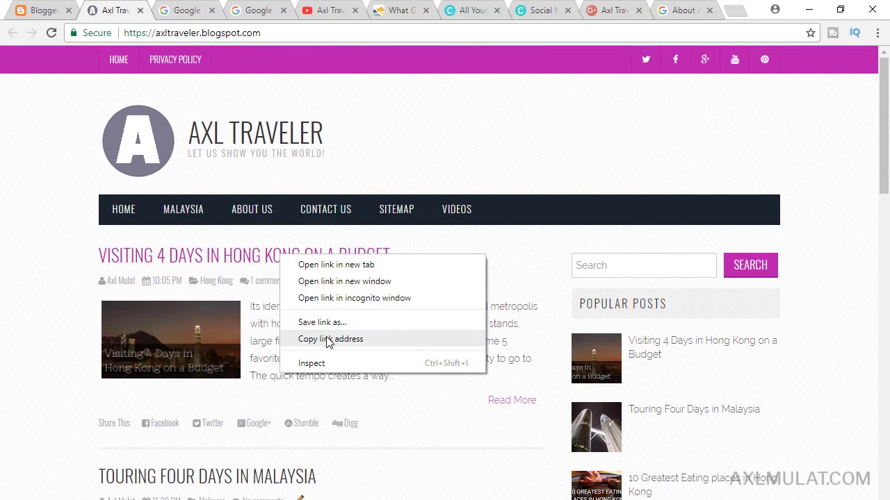
{"action": "left_click", "coordinate": [327, 341]}
{"action": "left_click", "coordinate": [621, 10]}
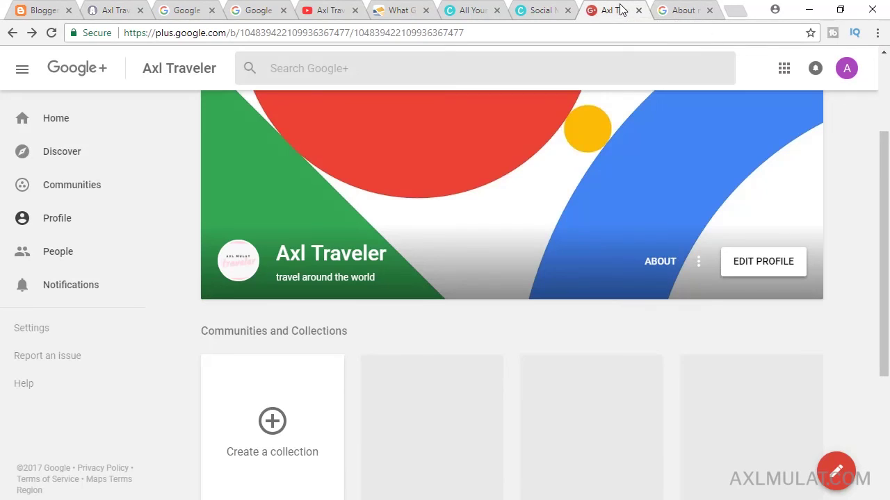
Start a new Home post with the Hong Kong blog link, keeping only its preview card
{"action": "left_click", "coordinate": [67, 120]}
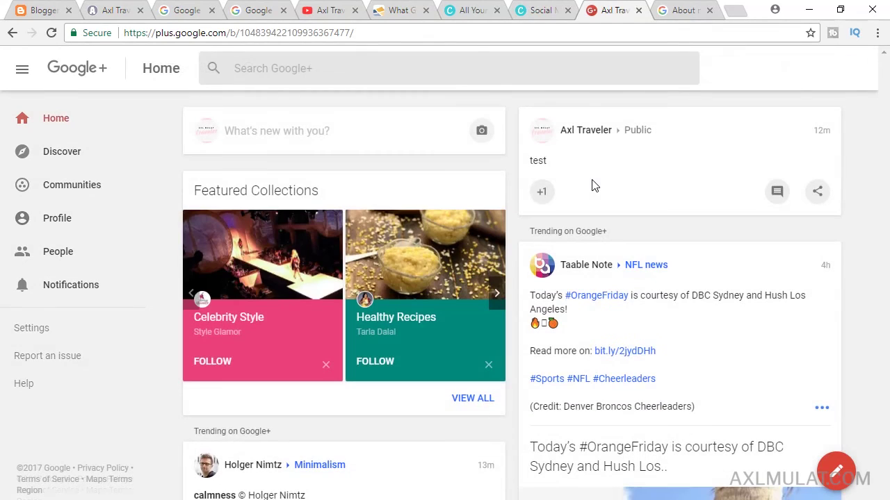
{"action": "left_click", "coordinate": [360, 131]}
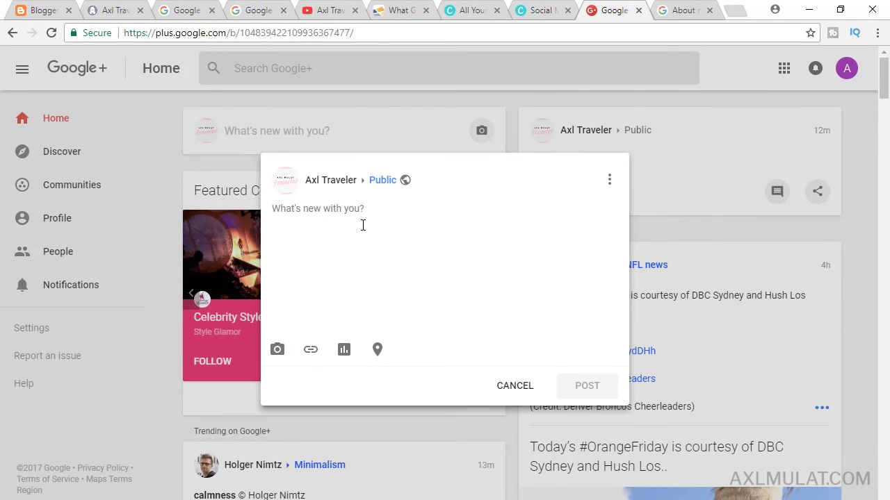
{"action": "key", "text": "ctrl+v"}
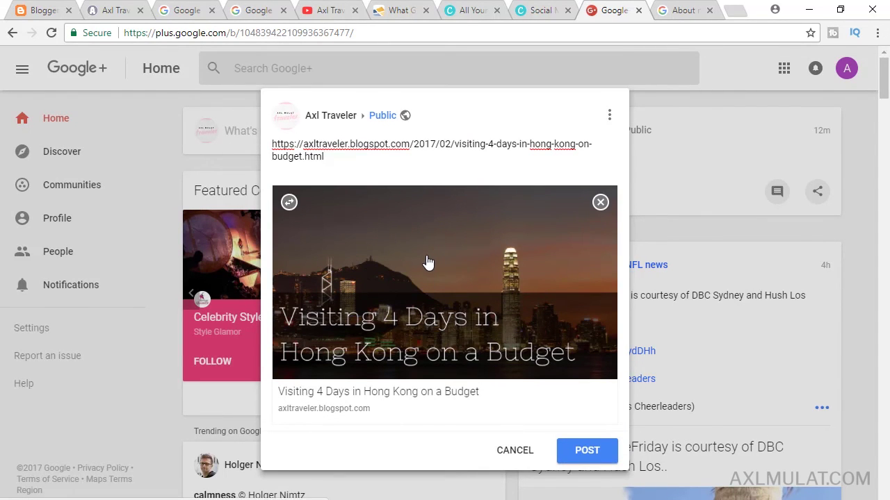
{"action": "key", "text": "ctrl+a"}
{"action": "key", "text": "BackSpace"}
Add the 'beautiful Hong Kong...' caption with #axlmulat from the notes and publish publicly
{"action": "key", "text": "alt+Tab"}
{"action": "left_click", "coordinate": [344, 293]}
{"action": "left_click_drag", "start_coordinate": [343, 292], "coordinate": [256, 260]}
{"action": "key", "text": "ctrl+c"}
{"action": "left_click", "coordinate": [777, 91]}
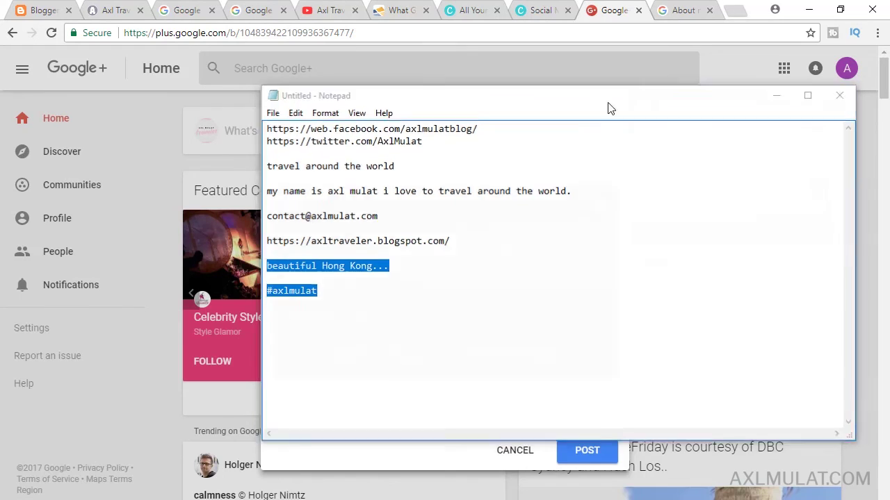
{"action": "left_click", "coordinate": [338, 149]}
{"action": "key", "text": "ctrl+v"}
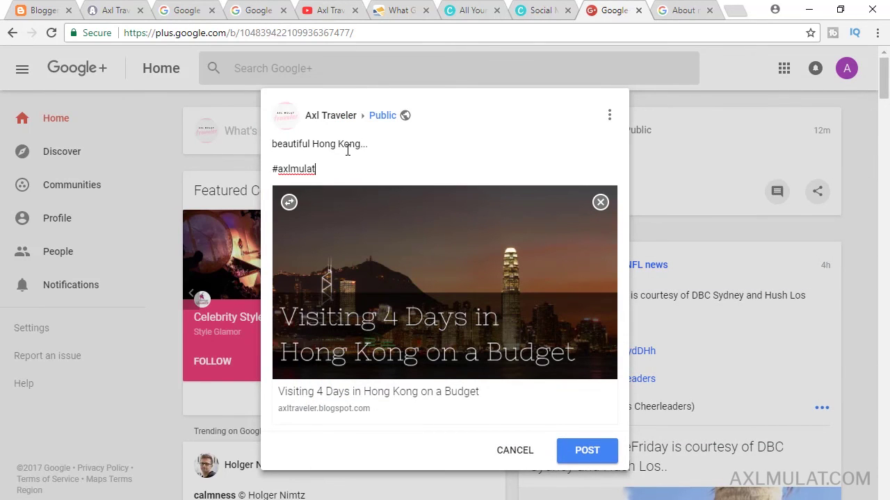
{"action": "left_click", "coordinate": [587, 452]}
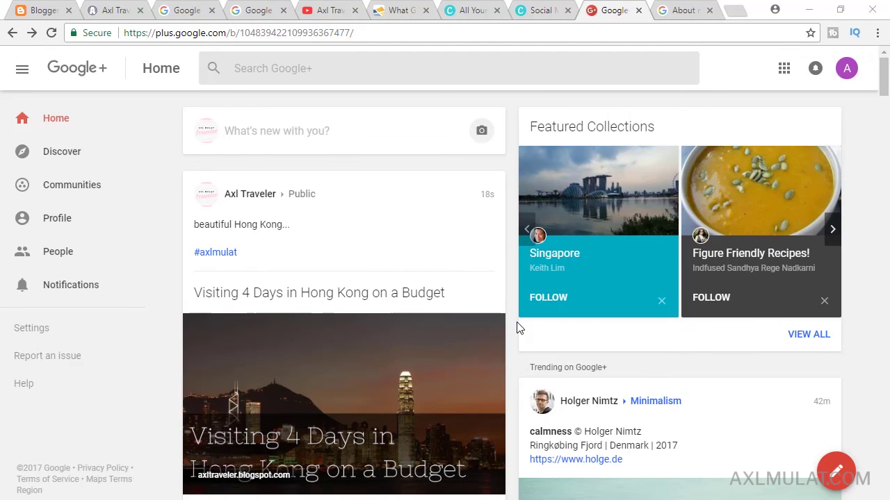
Copy the Google+ page address and switch to Firefox
{"action": "left_click", "coordinate": [304, 35]}
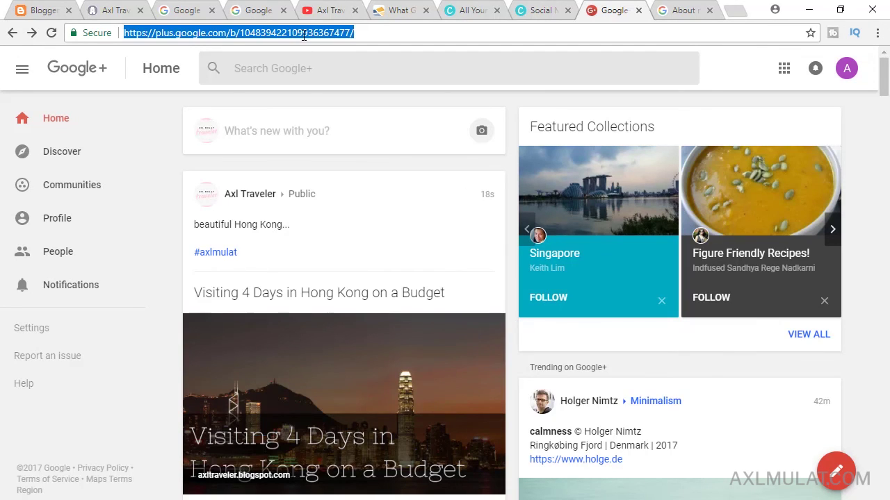
{"action": "left_click", "coordinate": [255, 34]}
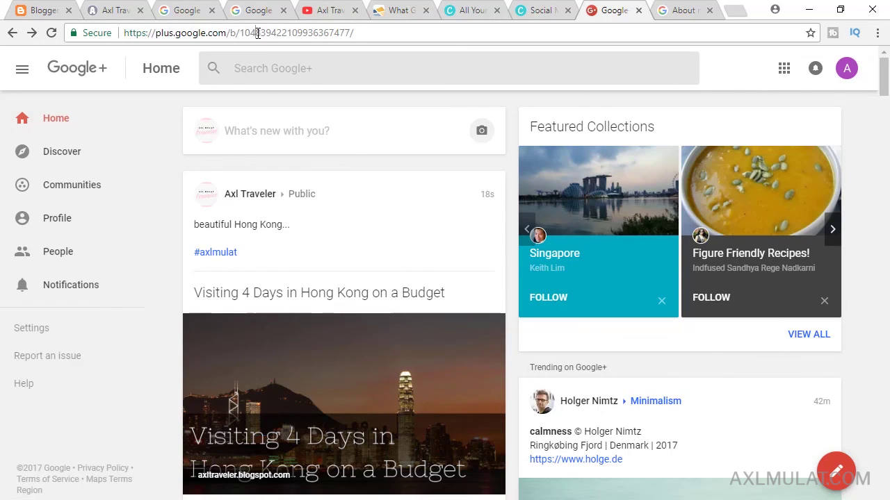
{"action": "triple_click", "coordinate": [257, 33]}
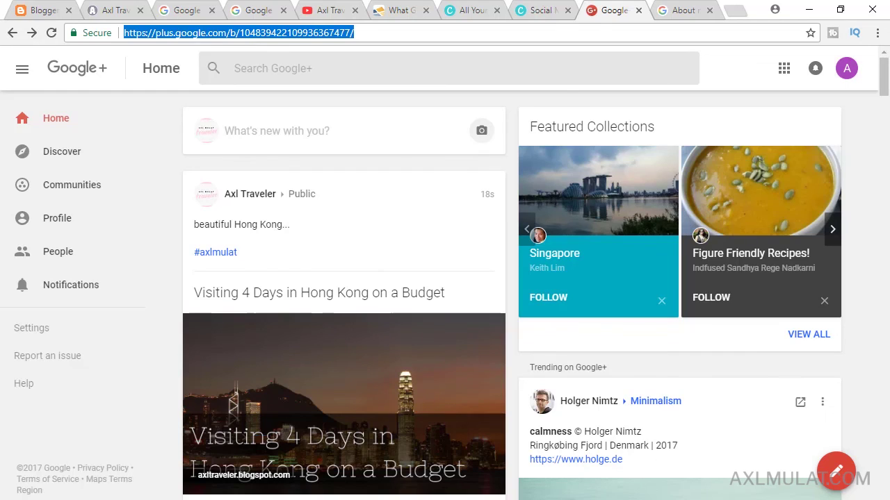
{"action": "key", "text": "alt+Tab"}
Paste the Axl Traveler Google+ address into Firefox's address bar and load it
{"action": "key", "text": "ctrl+v"}
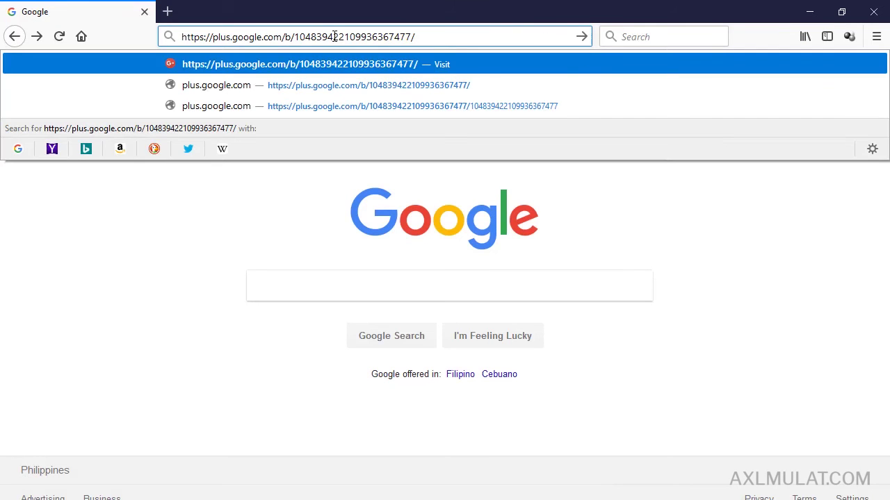
{"action": "key", "text": "Return"}
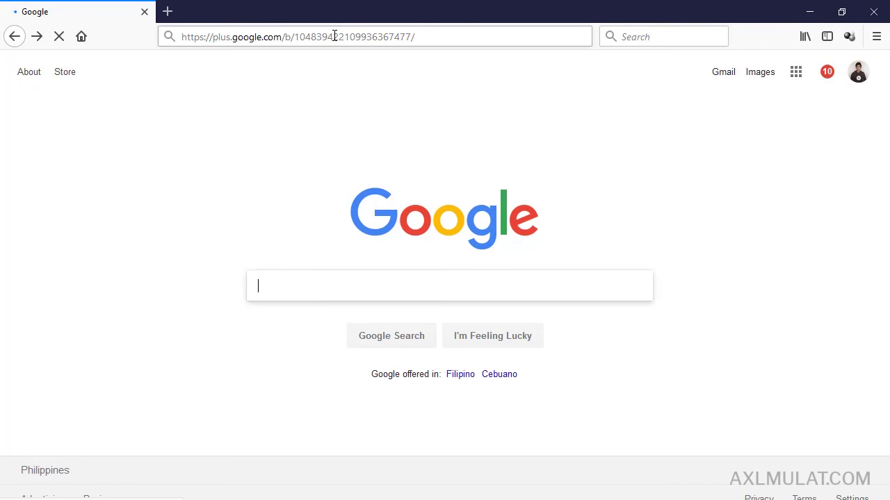